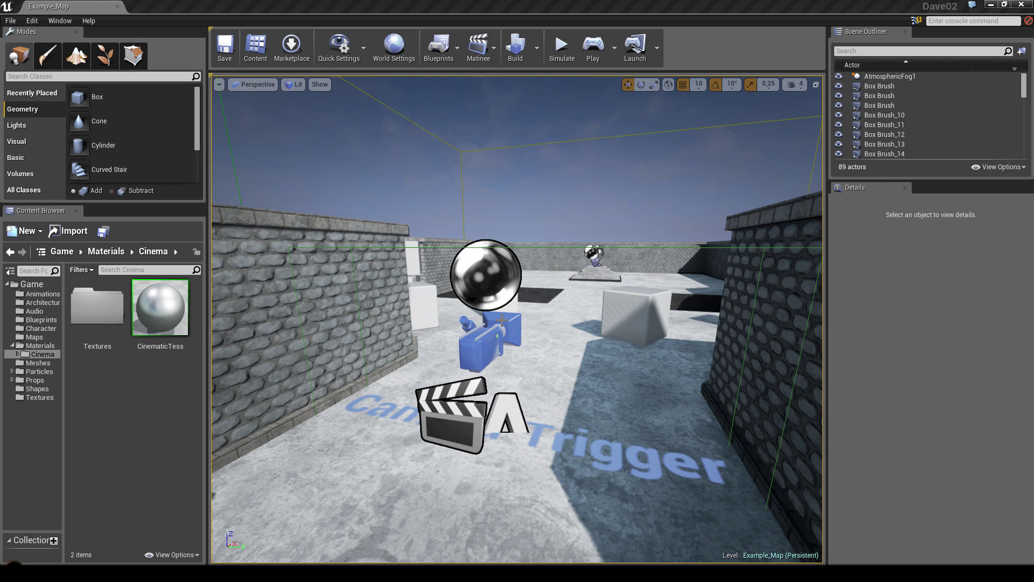
Play-test the Example_Map level by moving forward through it, and end the play session
{"action": "scroll", "coordinate": [527, 297], "scroll_direction": "down", "scroll_amount": 4}
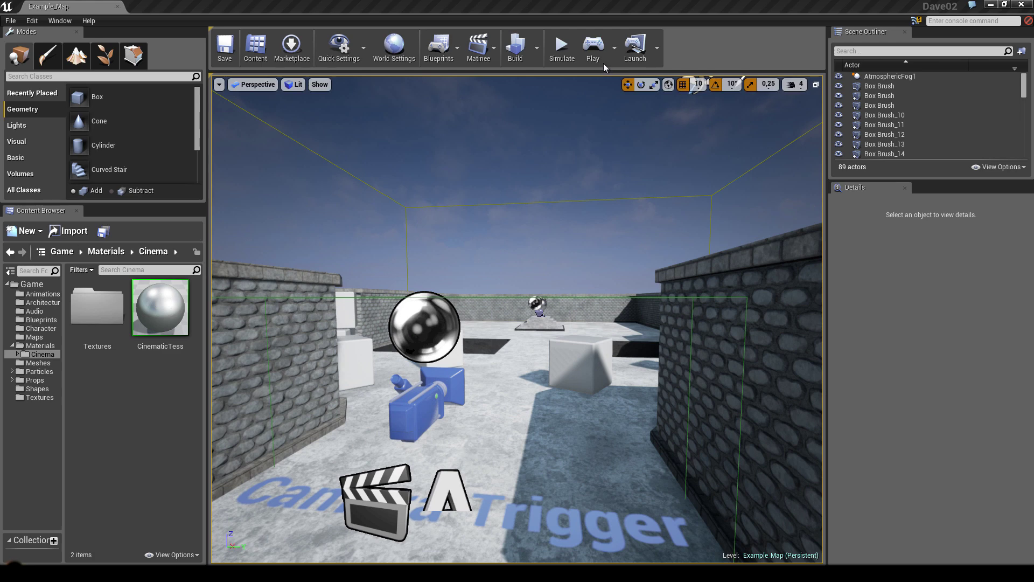
{"action": "left_click", "coordinate": [593, 47]}
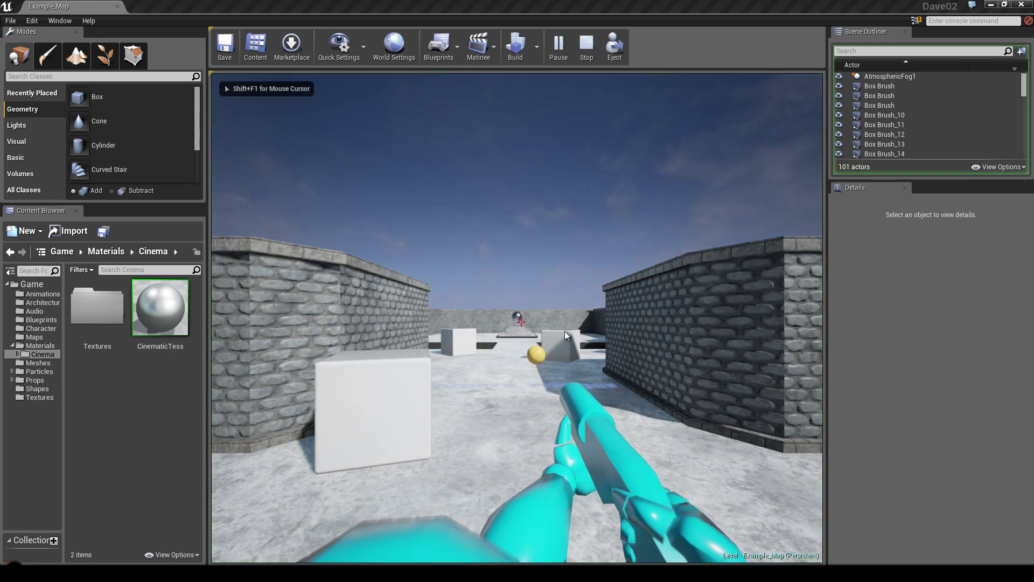
{"action": "key", "text": "w"}
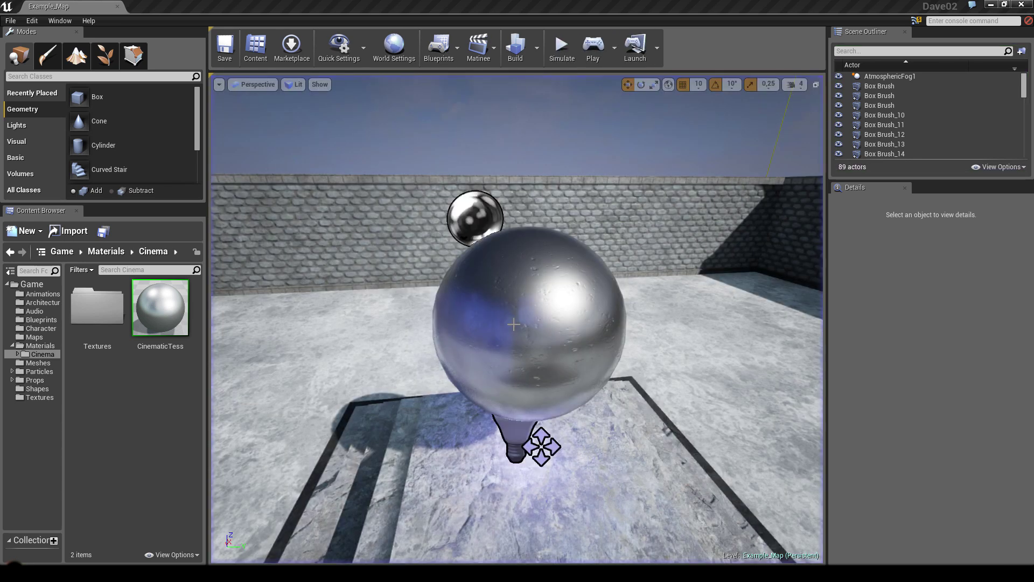
{"action": "key", "text": "Escape"}
Examine the metallic sphere above the stone pedestal in the viewport from near and far
{"action": "right_click_drag", "start_coordinate": [351, 330], "coordinate": [351, 331]}
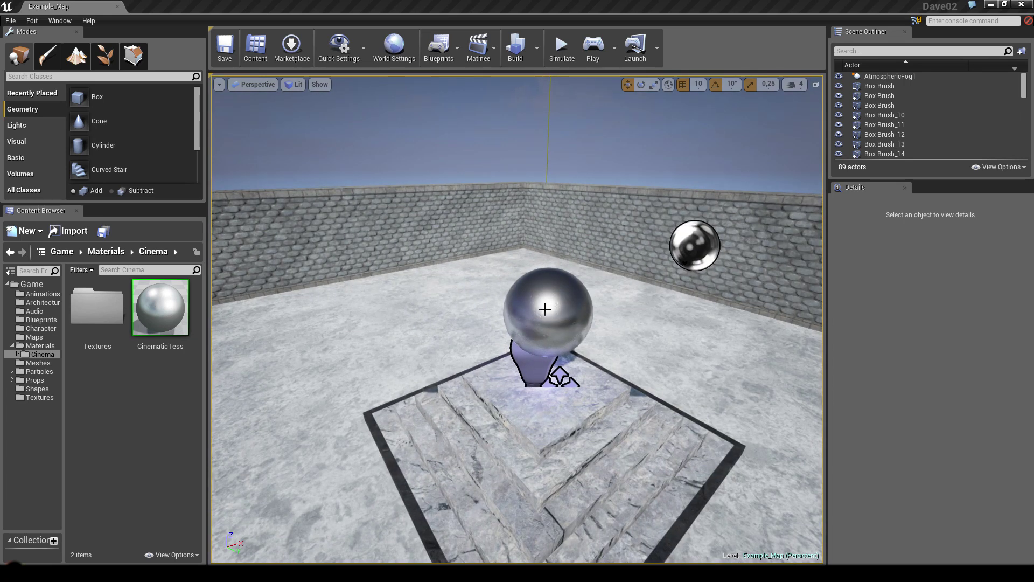
{"action": "key", "text": "w"}
{"action": "right_click_drag", "start_coordinate": [546, 310], "coordinate": [513, 295]}
{"action": "key", "text": "s"}
{"action": "key", "text": "Up"}
{"action": "key", "text": "s"}
{"action": "key", "text": "w"}
{"action": "key", "text": "s"}
{"action": "key", "text": "w"}
{"action": "key", "text": "s"}
{"action": "key", "text": "w"}
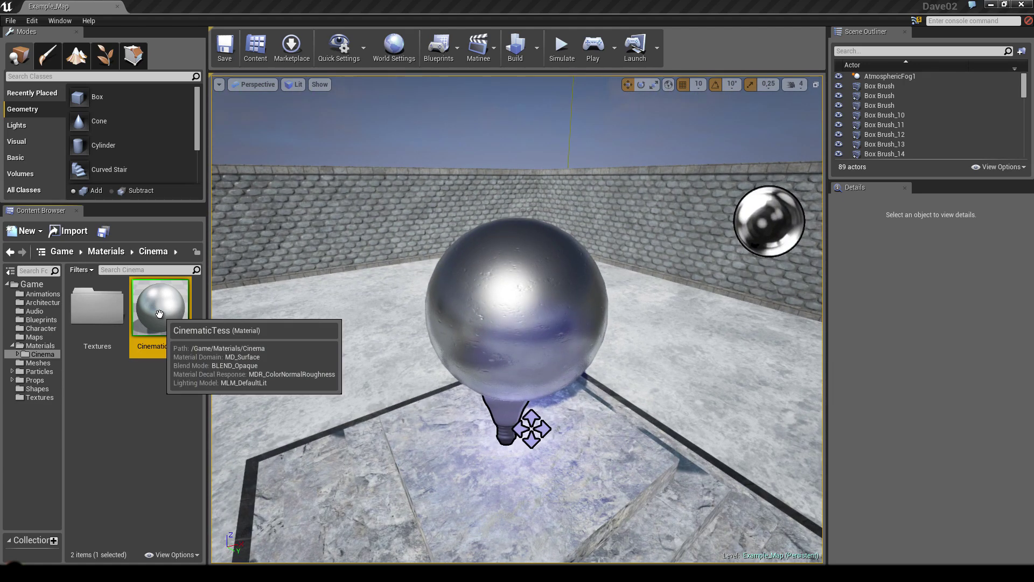
Open the CinematicTess material and examine its whole node graph
{"action": "double_click", "coordinate": [162, 310]}
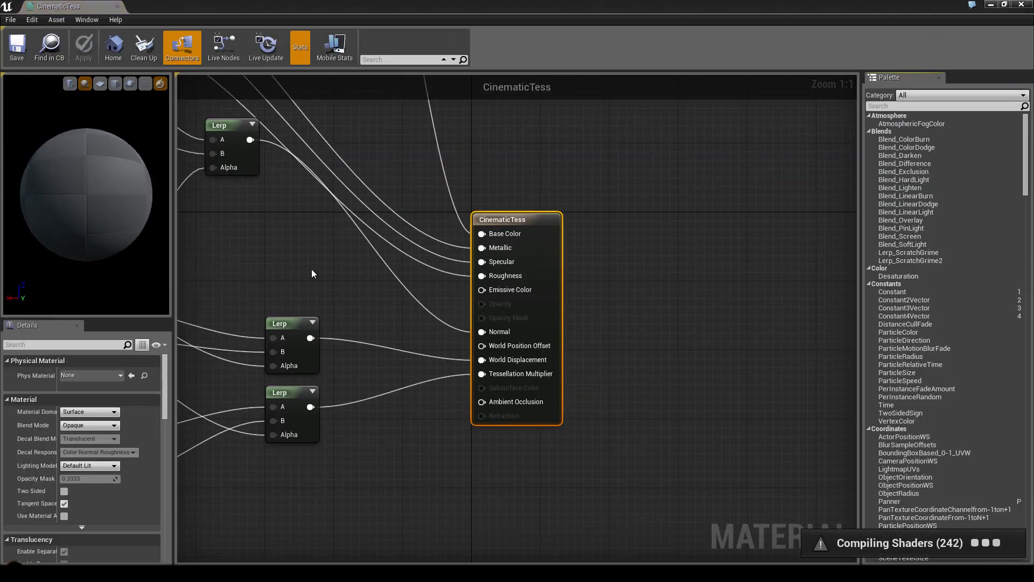
{"action": "right_click_drag", "start_coordinate": [300, 266], "coordinate": [535, 377]}
{"action": "scroll", "coordinate": [535, 377], "scroll_direction": "down", "scroll_amount": 3}
{"action": "right_click_drag", "start_coordinate": [467, 360], "coordinate": [542, 357]}
{"action": "scroll", "coordinate": [624, 373], "scroll_direction": "down", "scroll_amount": 1}
{"action": "scroll", "coordinate": [634, 368], "scroll_direction": "down", "scroll_amount": 1}
{"action": "scroll", "coordinate": [538, 365], "scroll_direction": "up", "scroll_amount": 1}
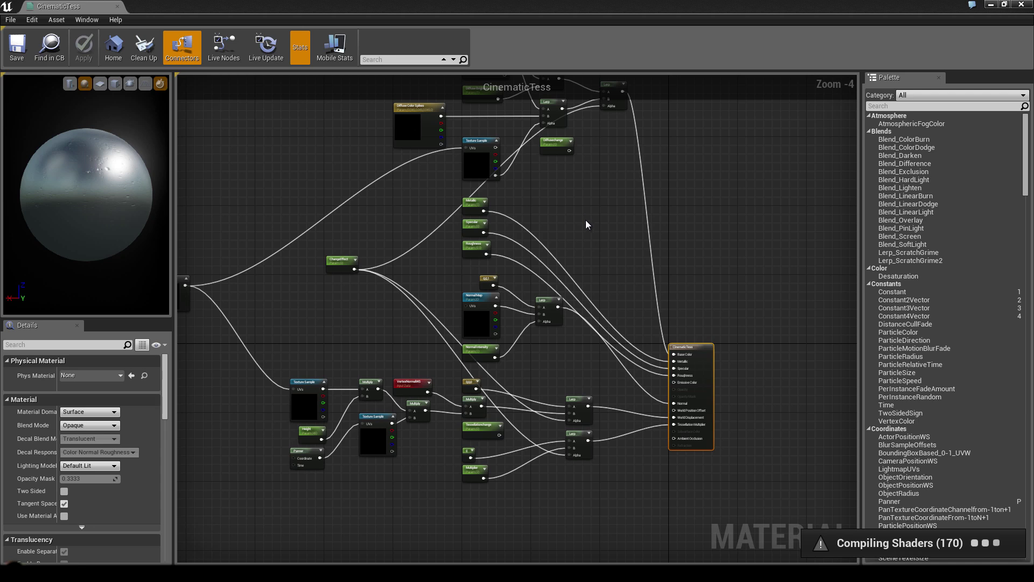
{"action": "right_click_drag", "start_coordinate": [583, 216], "coordinate": [584, 259]}
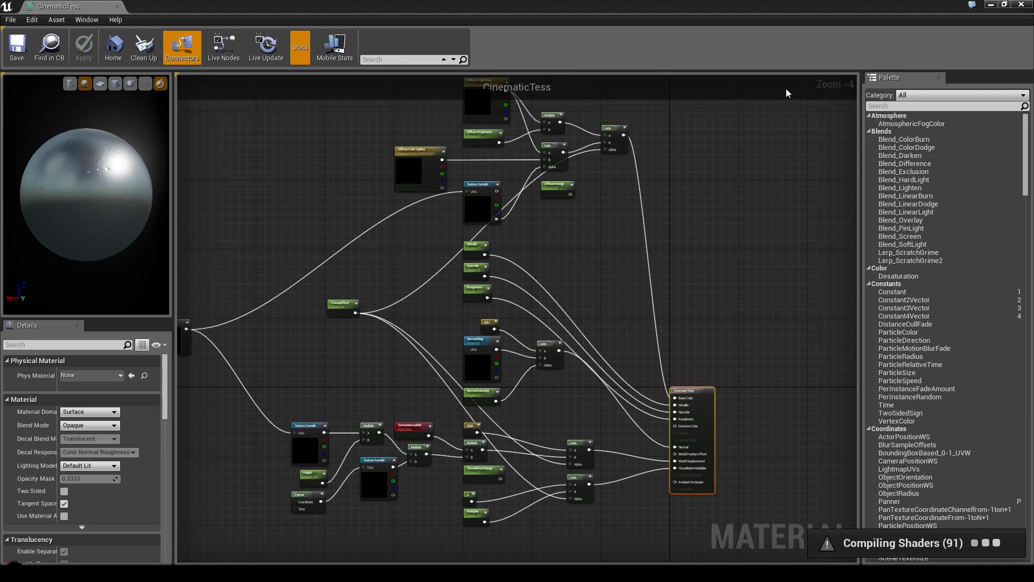
Close the CinematicTess material and open the MaterialShwo project
{"action": "left_click", "coordinate": [1020, 6]}
{"action": "left_click", "coordinate": [10, 21]}
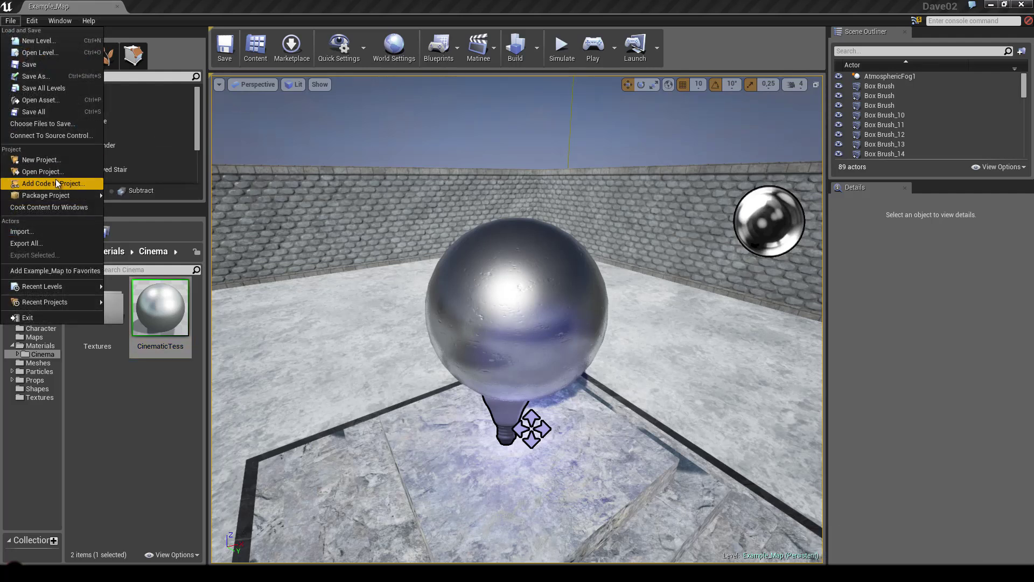
{"action": "left_click", "coordinate": [42, 171]}
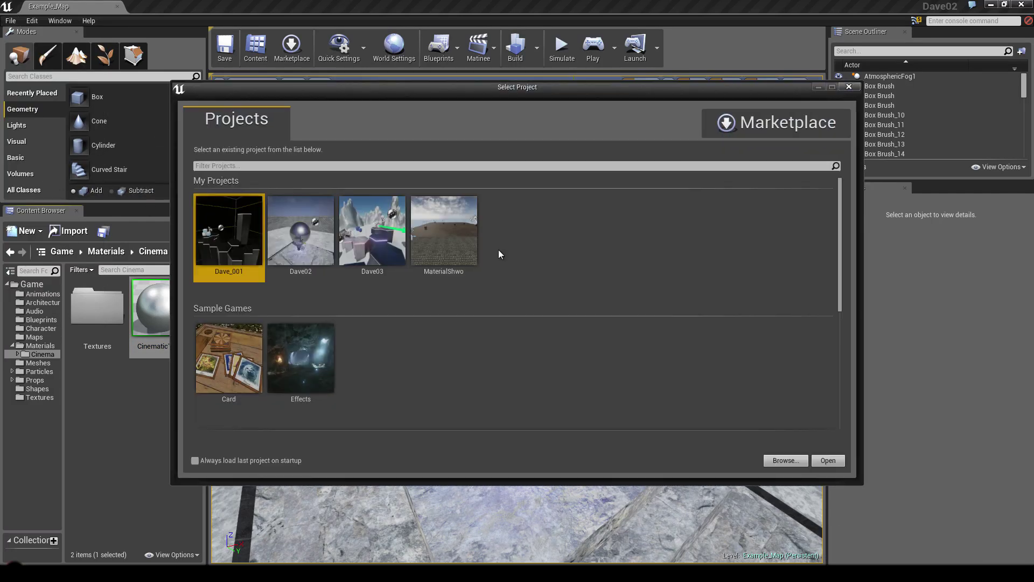
{"action": "left_click", "coordinate": [445, 248]}
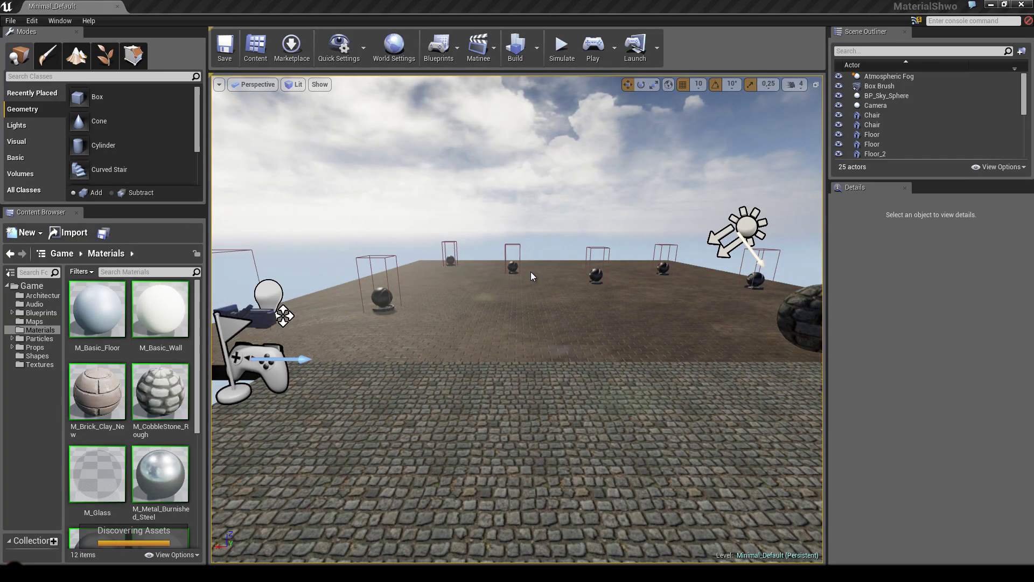
Place a Shape_Sphere mesh from the Shapes folder above the cobblestone floor
{"action": "right_click_drag", "start_coordinate": [521, 393], "coordinate": [526, 336]}
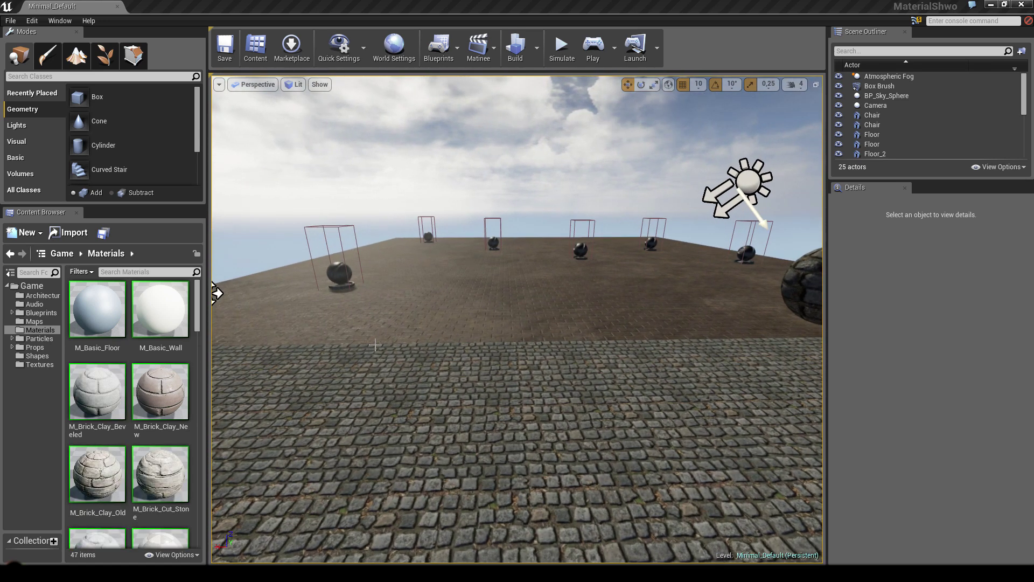
{"action": "left_click", "coordinate": [37, 359]}
{"action": "scroll", "coordinate": [130, 370], "scroll_direction": "down", "scroll_amount": 5}
{"action": "scroll", "coordinate": [130, 369], "scroll_direction": "down", "scroll_amount": 1}
{"action": "left_click_drag", "start_coordinate": [158, 474], "coordinate": [518, 304]}
{"action": "right_click_drag", "start_coordinate": [486, 305], "coordinate": [355, 290]}
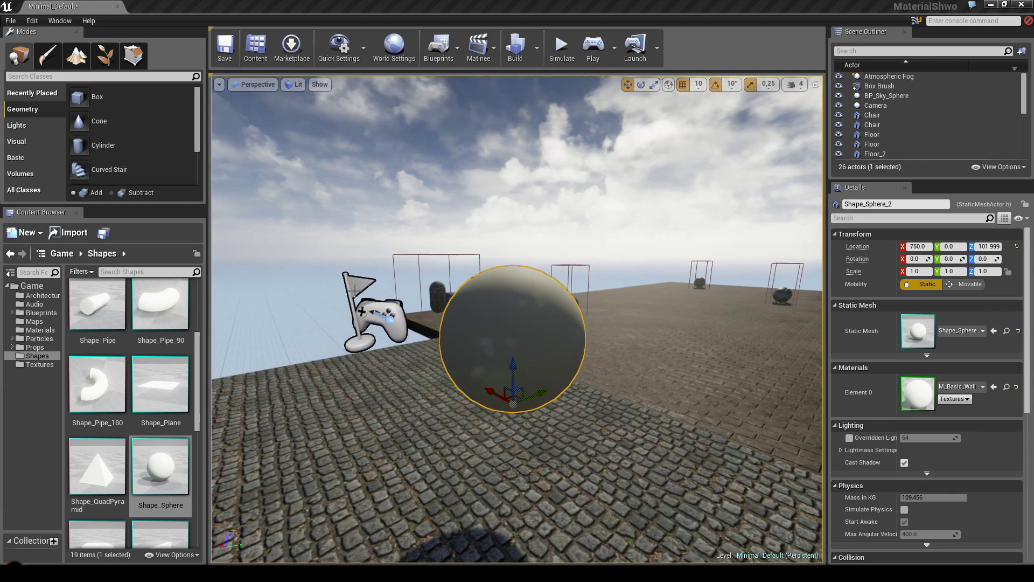
{"action": "right_click_drag", "start_coordinate": [587, 318], "coordinate": [488, 321]}
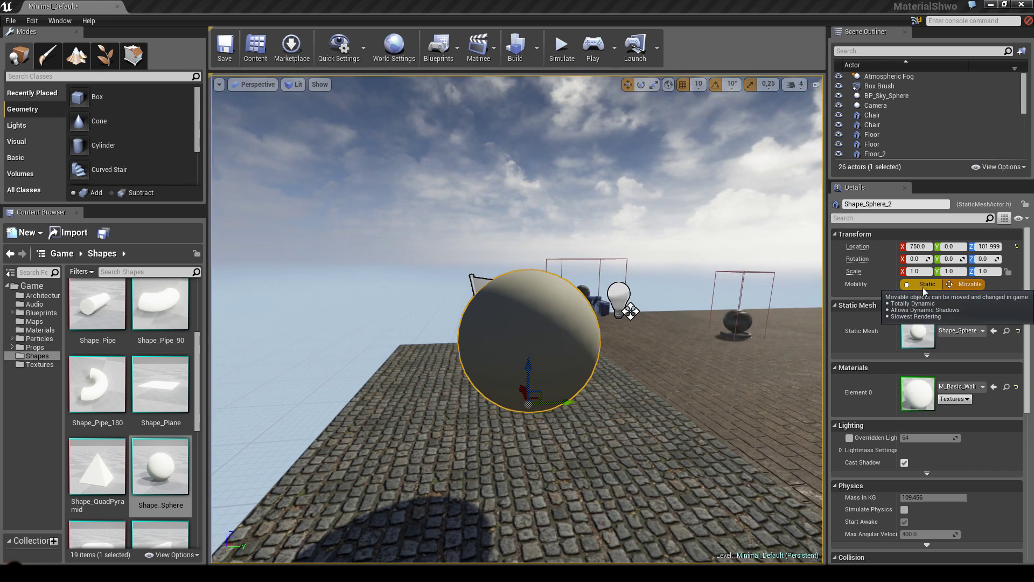
Set the placed sphere's mobility to Movable
{"action": "mouse_move", "coordinate": [850, 286]}
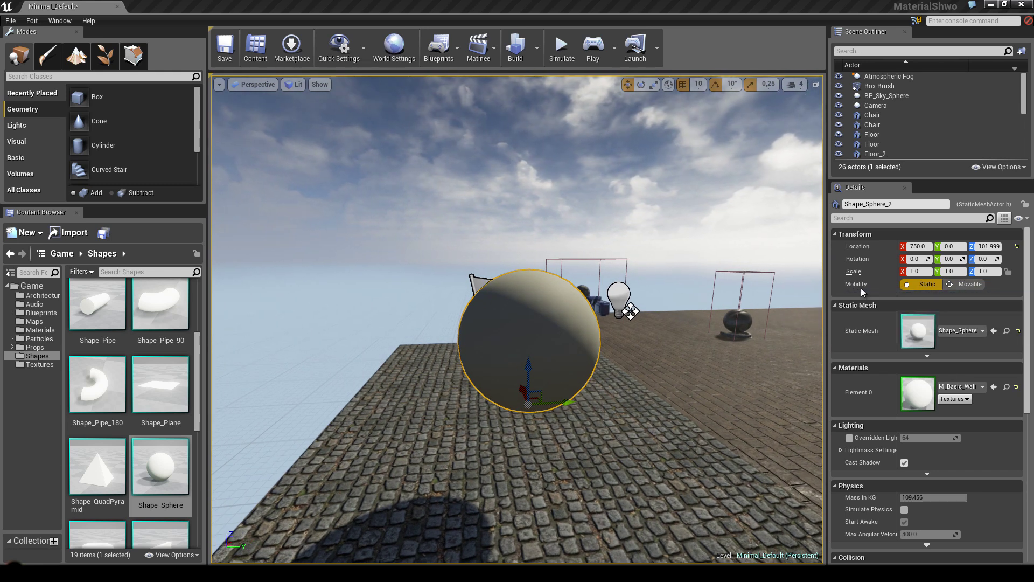
{"action": "left_click", "coordinate": [955, 287]}
{"action": "right_click_drag", "start_coordinate": [785, 342], "coordinate": [785, 343]}
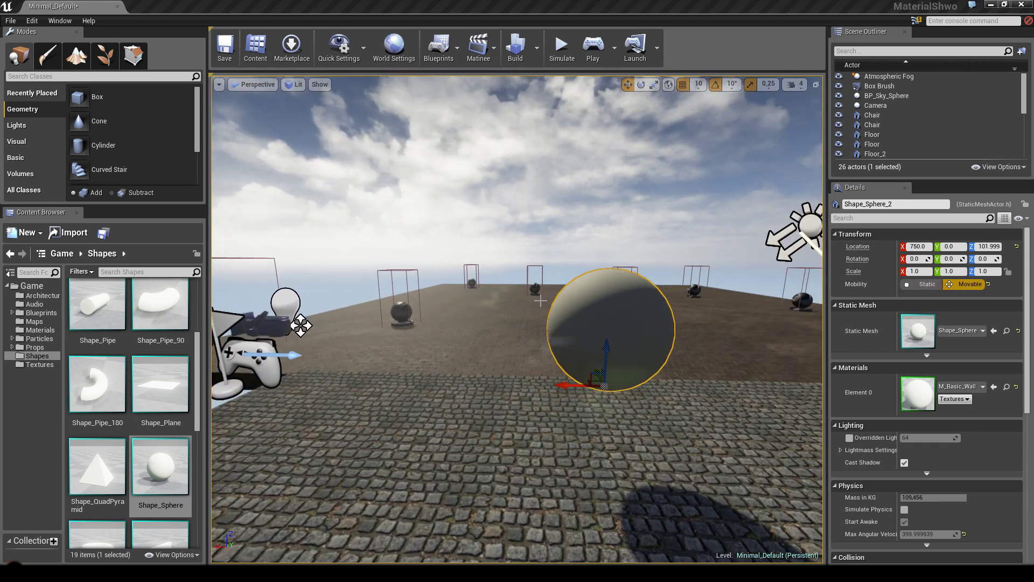
{"action": "left_click", "coordinate": [487, 246]}
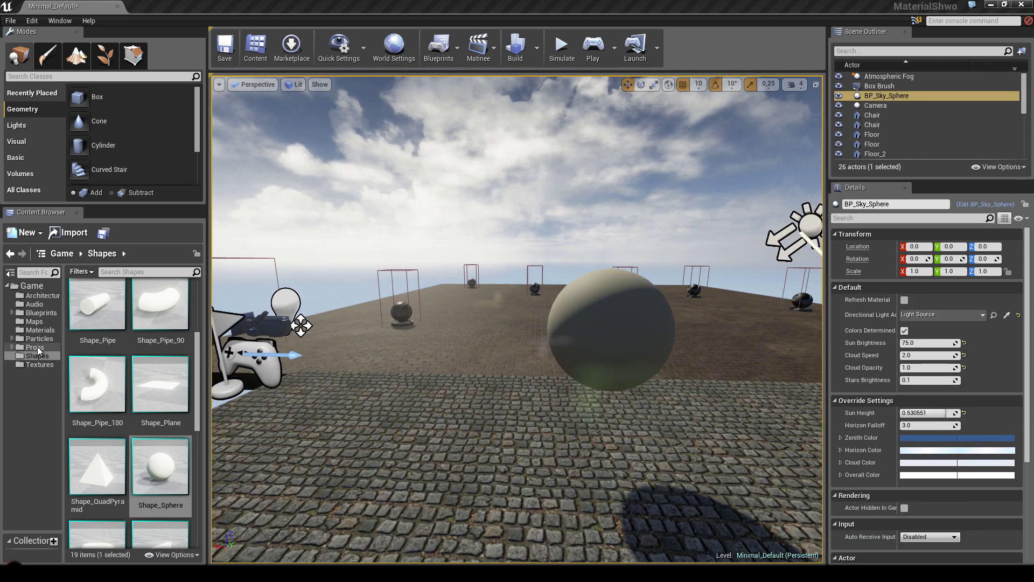
Create a new material named DynamicTestMaterial in the Materials folder
{"action": "left_click", "coordinate": [40, 330]}
{"action": "scroll", "coordinate": [202, 532], "scroll_direction": "down", "scroll_amount": 15}
{"action": "scroll", "coordinate": [202, 532], "scroll_direction": "down", "scroll_amount": 3}
{"action": "right_click", "coordinate": [153, 306]}
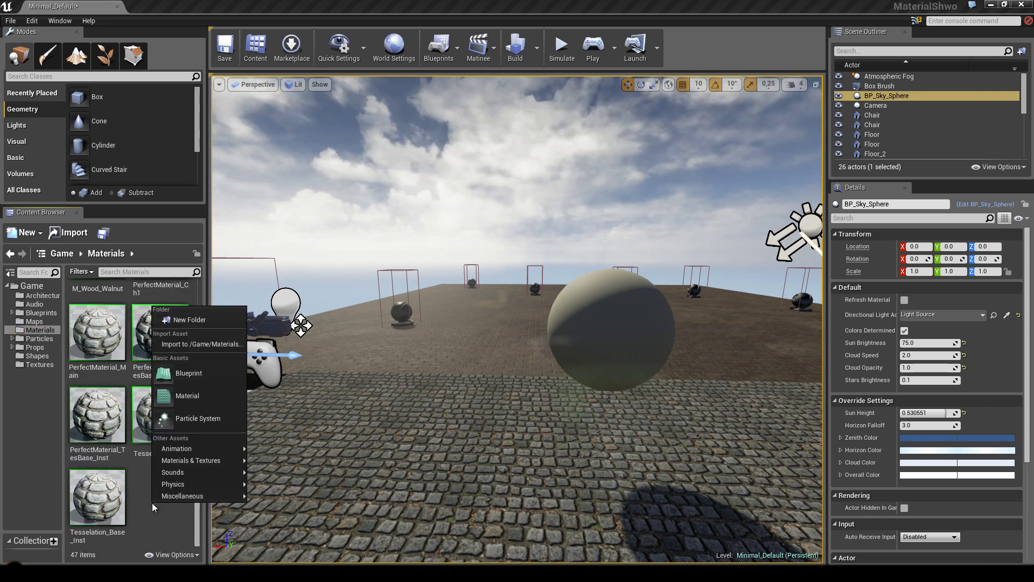
{"action": "left_click", "coordinate": [195, 396]}
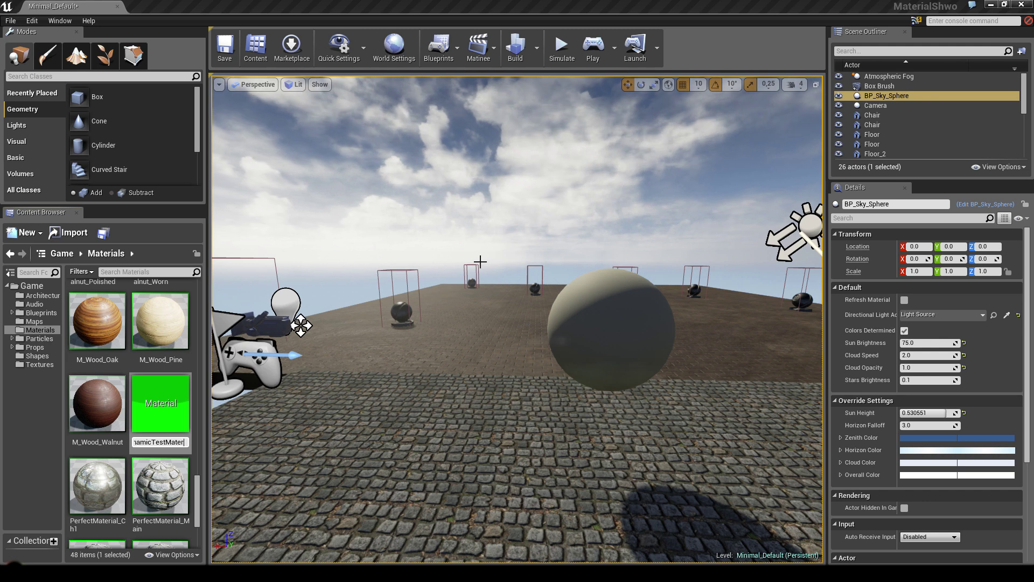
{"action": "type", "text": "DynamicTestMaterial"}
{"action": "key", "text": "Return"}
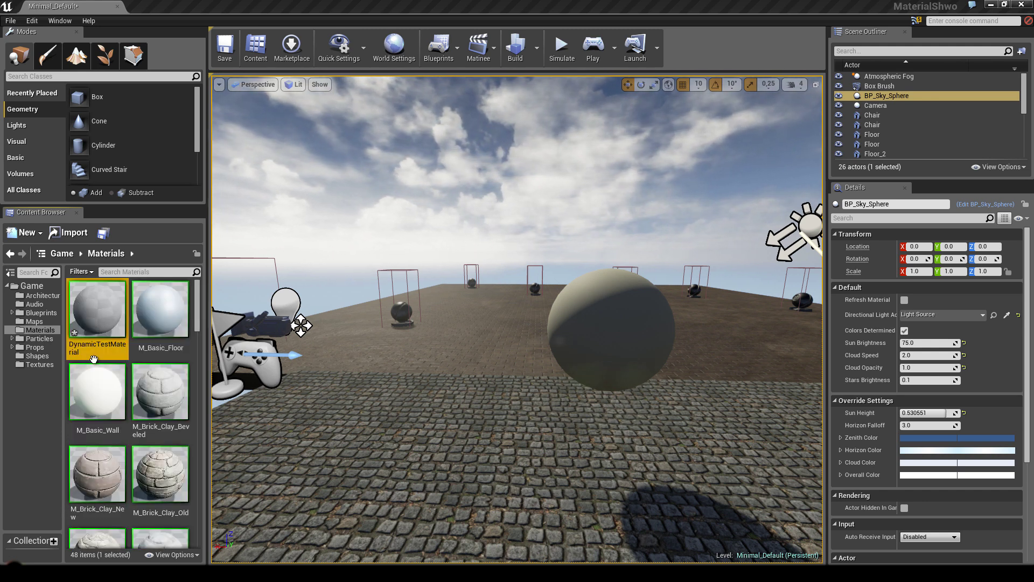
Apply DynamicTestMaterial to the placed sphere and view the sphere up close
{"action": "left_click_drag", "start_coordinate": [94, 350], "coordinate": [578, 326]}
{"action": "right_click_drag", "start_coordinate": [509, 350], "coordinate": [558, 360]}
{"action": "key", "text": "s"}
{"action": "key", "text": "w"}
{"action": "key", "text": "s"}
{"action": "key", "text": "w"}
{"action": "left_click_drag", "start_coordinate": [557, 359], "coordinate": [524, 355]}
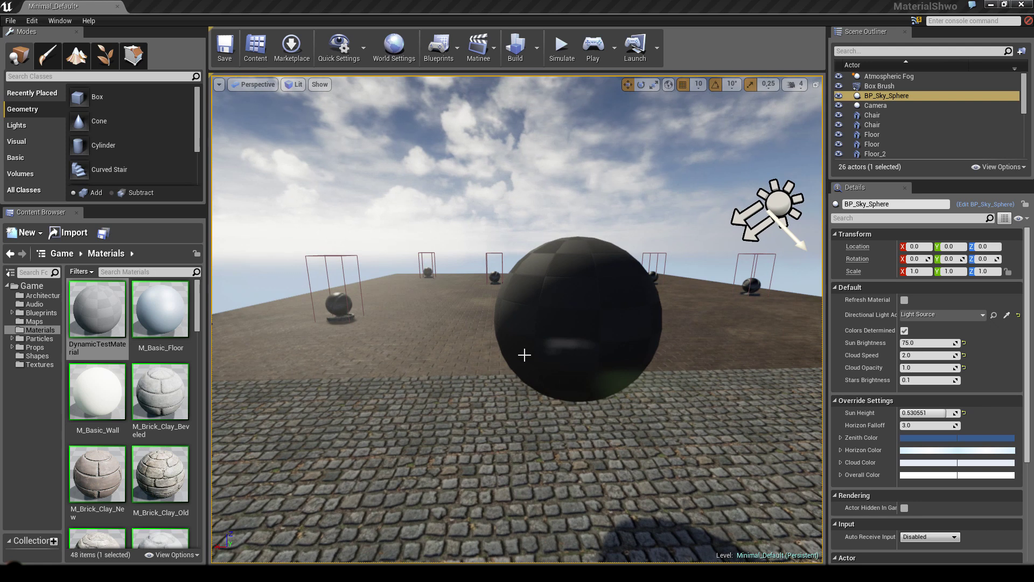
{"action": "left_click_drag", "start_coordinate": [612, 295], "coordinate": [410, 360]}
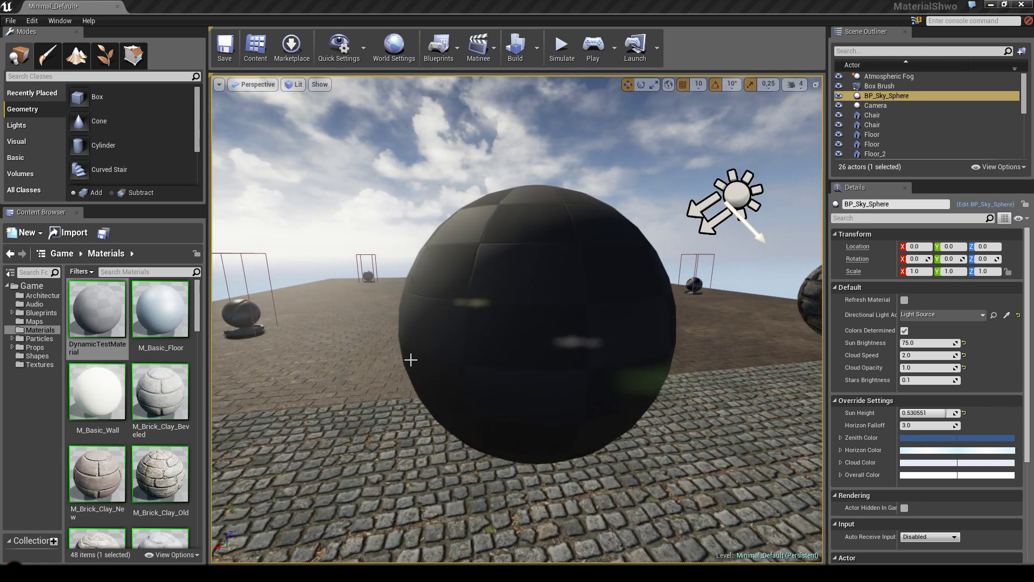
Open DynamicTestMaterial for editing and widen its editor window
{"action": "scroll", "coordinate": [411, 359], "scroll_direction": "down", "scroll_amount": 3}
{"action": "double_click", "coordinate": [108, 307]}
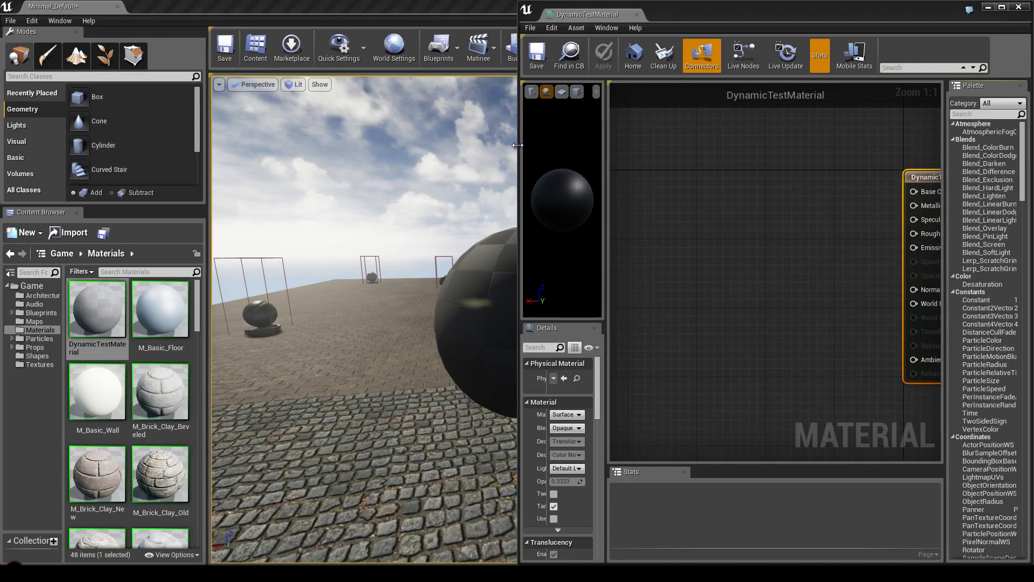
{"action": "left_click_drag", "start_coordinate": [517, 144], "coordinate": [326, 145]}
{"action": "right_click_drag", "start_coordinate": [613, 239], "coordinate": [641, 250]}
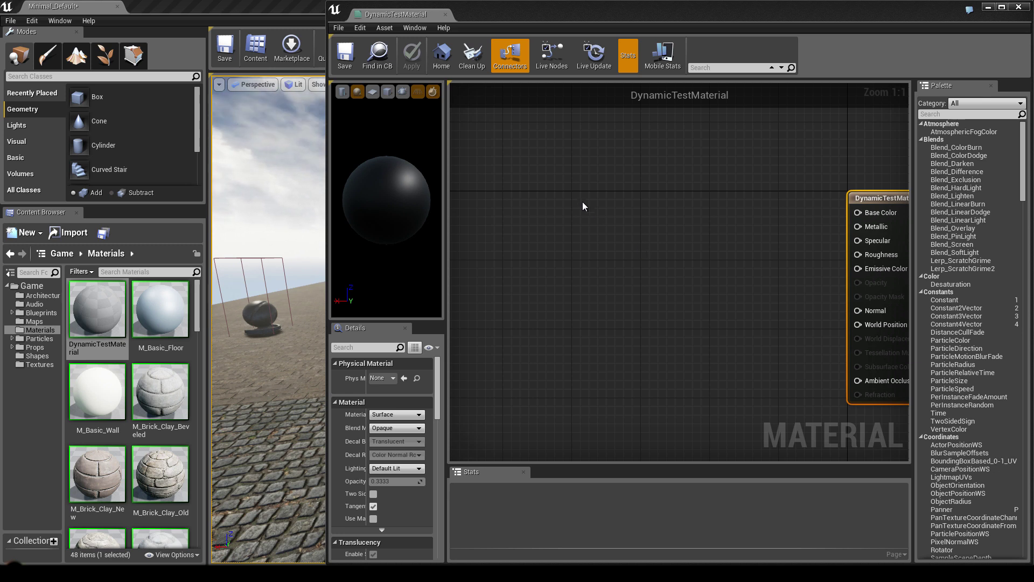
Add a TextureSampleParameter2D node named DiffuseMap A and assign it to the parameter group Diffuse
{"action": "right_click", "coordinate": [506, 202]}
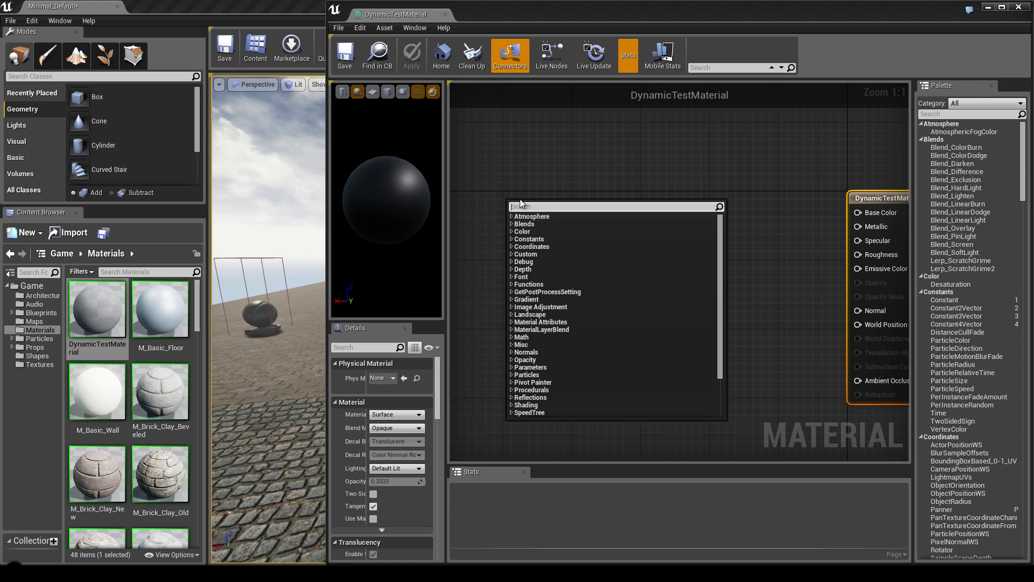
{"action": "type", "text": "parame"}
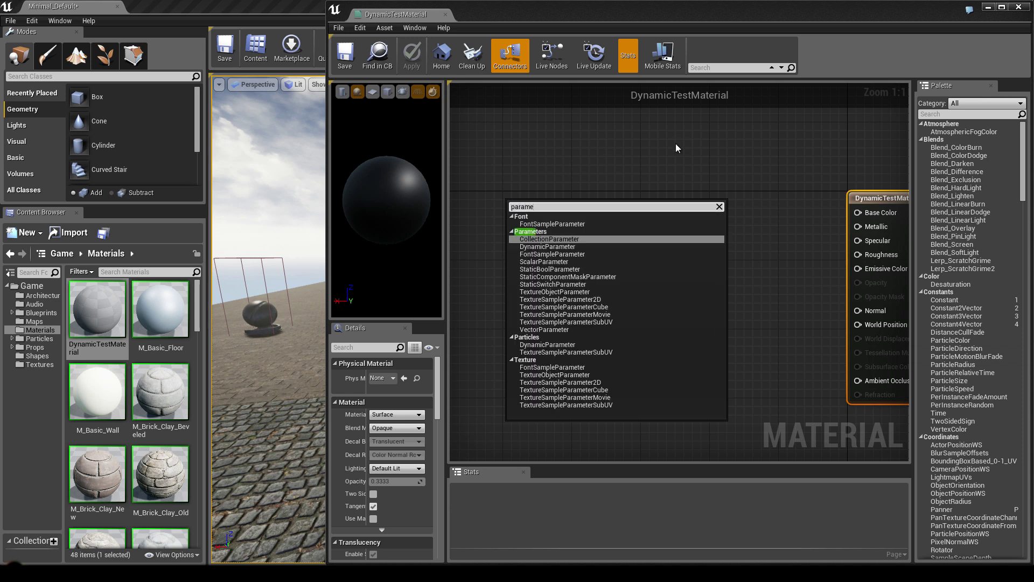
{"action": "left_click", "coordinate": [588, 299]}
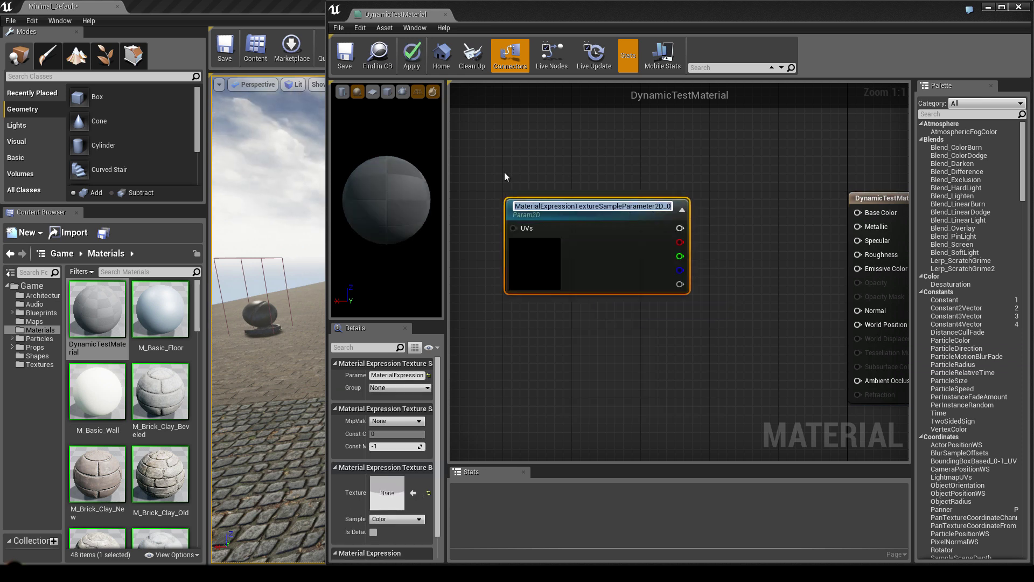
{"action": "type", "text": "Diff"}
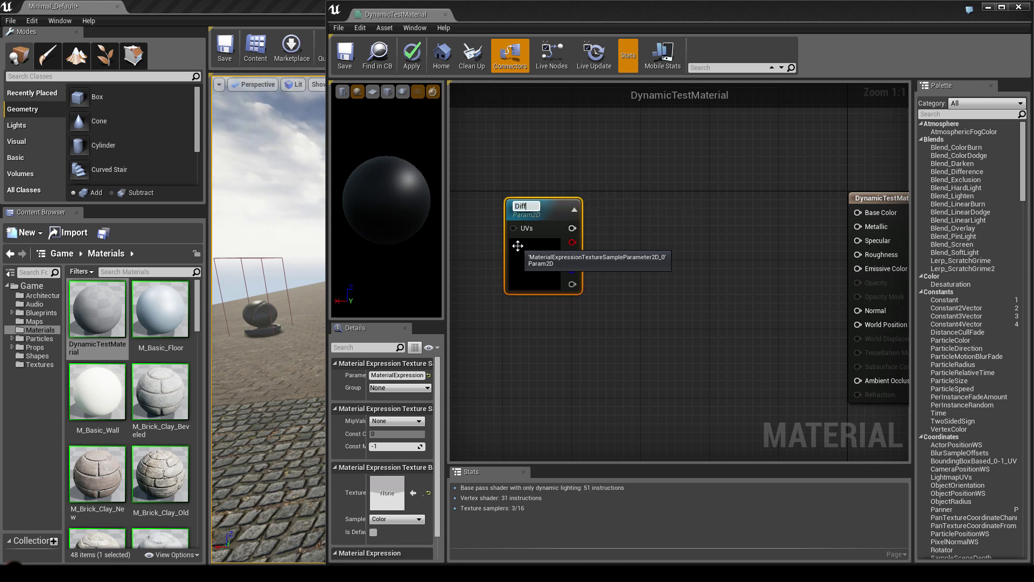
{"action": "type", "text": "useMap A"}
{"action": "key", "text": "Return"}
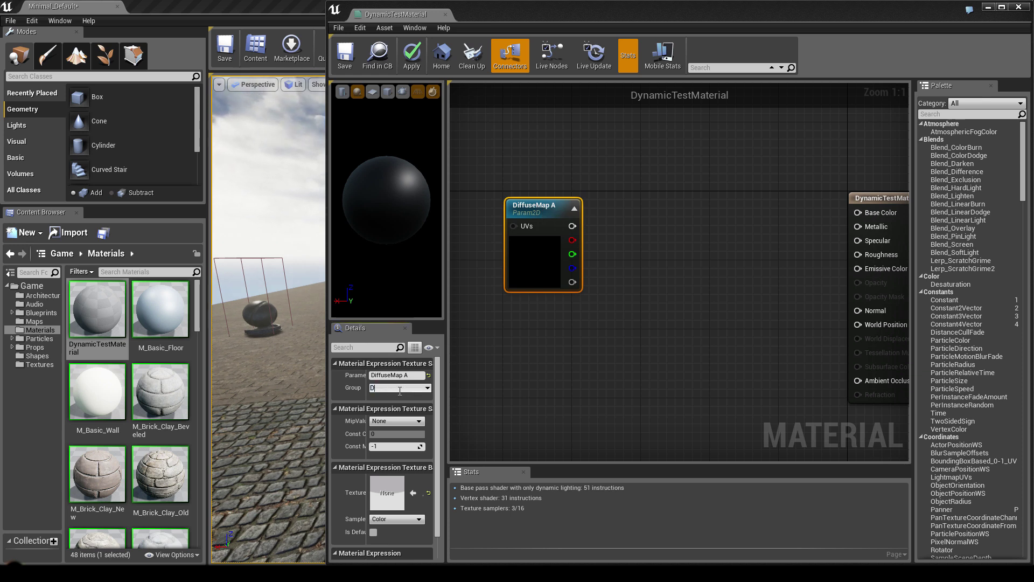
{"action": "key", "text": "Return"}
{"action": "left_click_drag", "start_coordinate": [543, 208], "coordinate": [541, 201]}
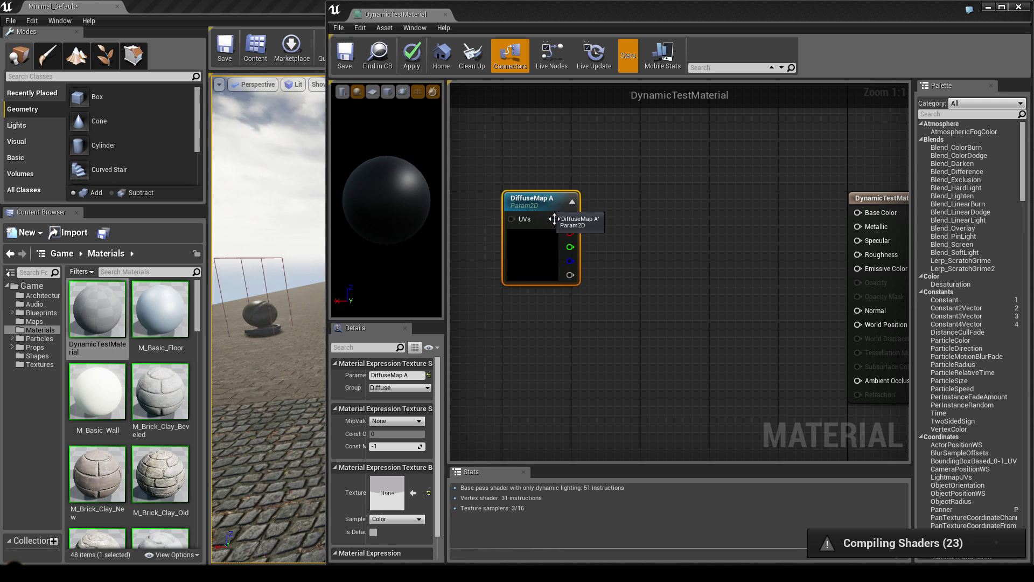
Duplicate the DiffuseMap A node, place the copy directly below it and name it DiffuseMap B
{"action": "key", "text": "ctrl+w"}
{"action": "left_click_drag", "start_coordinate": [610, 240], "coordinate": [560, 309]}
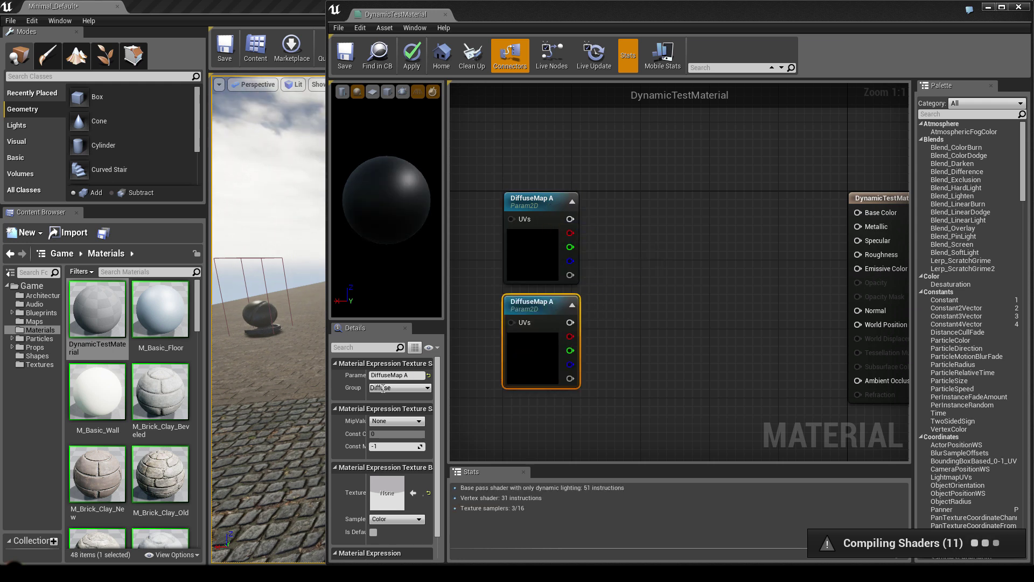
{"action": "left_click", "coordinate": [413, 376]}
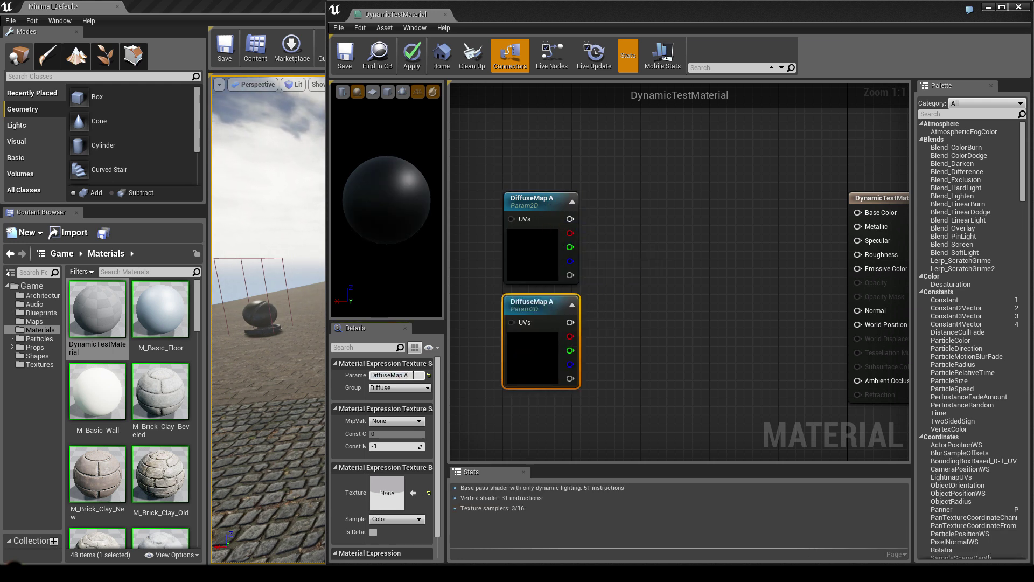
{"action": "key", "text": "Return"}
Duplicate the DiffuseMap A and DiffuseMap B nodes together and place the copies below the originals
{"action": "right_click_drag", "start_coordinate": [607, 326], "coordinate": [703, 329]}
{"action": "scroll", "coordinate": [702, 329], "scroll_direction": "down", "scroll_amount": 2}
{"action": "left_click", "coordinate": [650, 255], "text": "ctrl"}
{"action": "left_click_drag", "start_coordinate": [650, 255], "coordinate": [599, 204]}
{"action": "right_click_drag", "start_coordinate": [616, 277], "coordinate": [616, 230]}
{"action": "key", "text": "ctrl+w"}
{"action": "left_click_drag", "start_coordinate": [638, 129], "coordinate": [611, 346]}
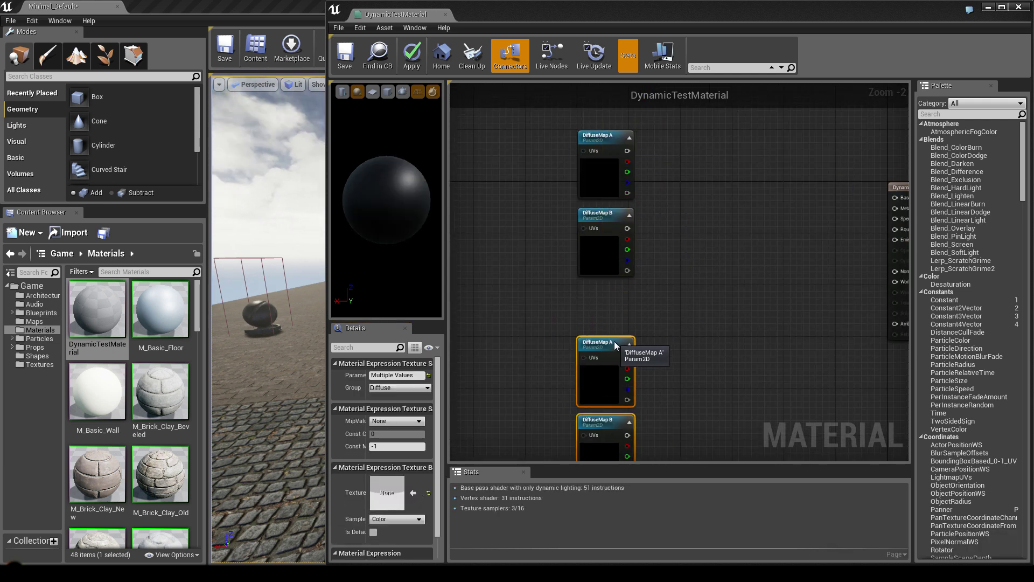
Rename the copied DiffuseMap A node as NormalMap A and assign it to the parameter group Local
{"action": "left_click", "coordinate": [659, 296]}
{"action": "right_click_drag", "start_coordinate": [659, 295], "coordinate": [658, 271]}
{"action": "left_click", "coordinate": [601, 295]}
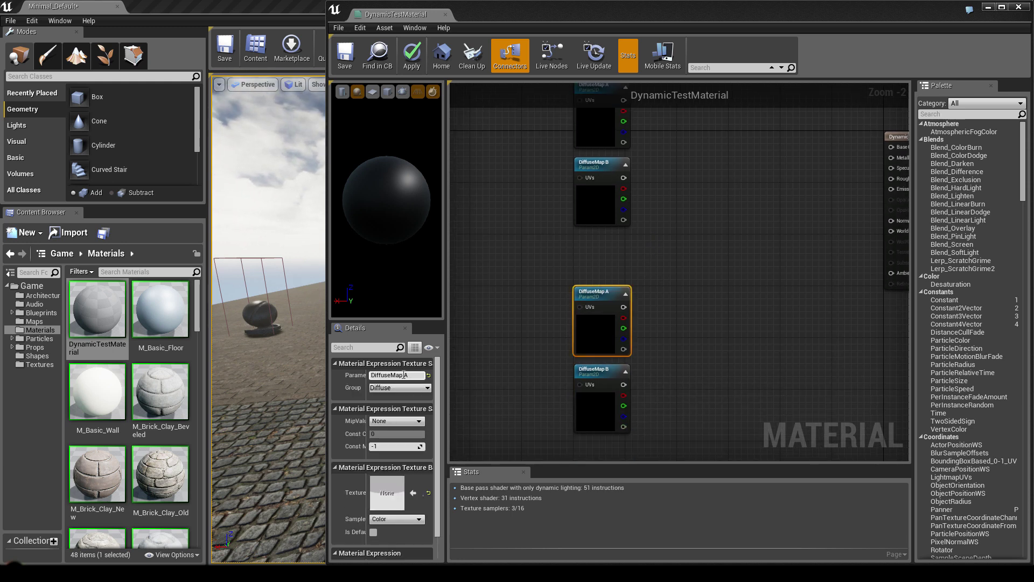
{"action": "type", "text": "Normal"}
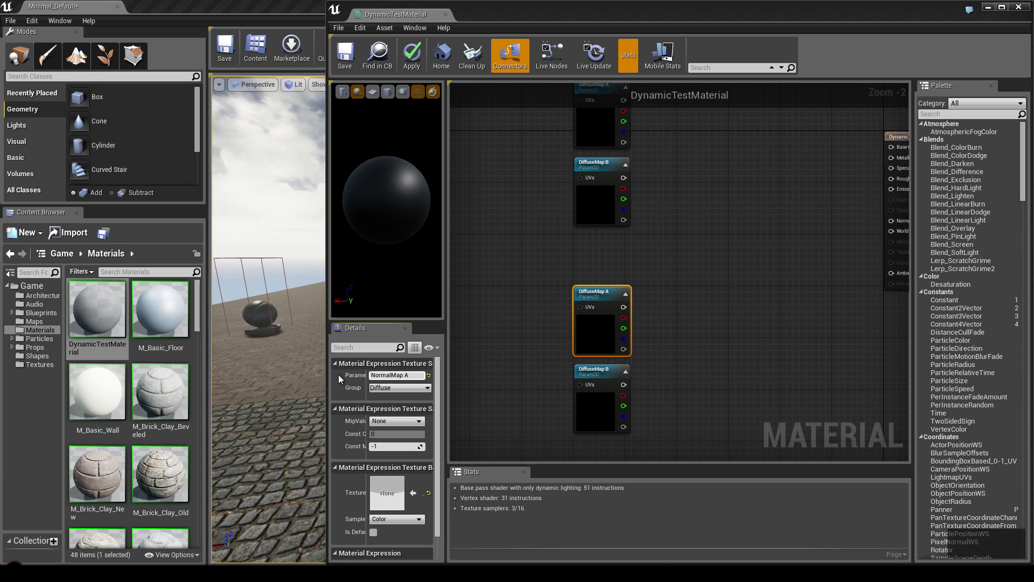
{"action": "key", "text": "Return"}
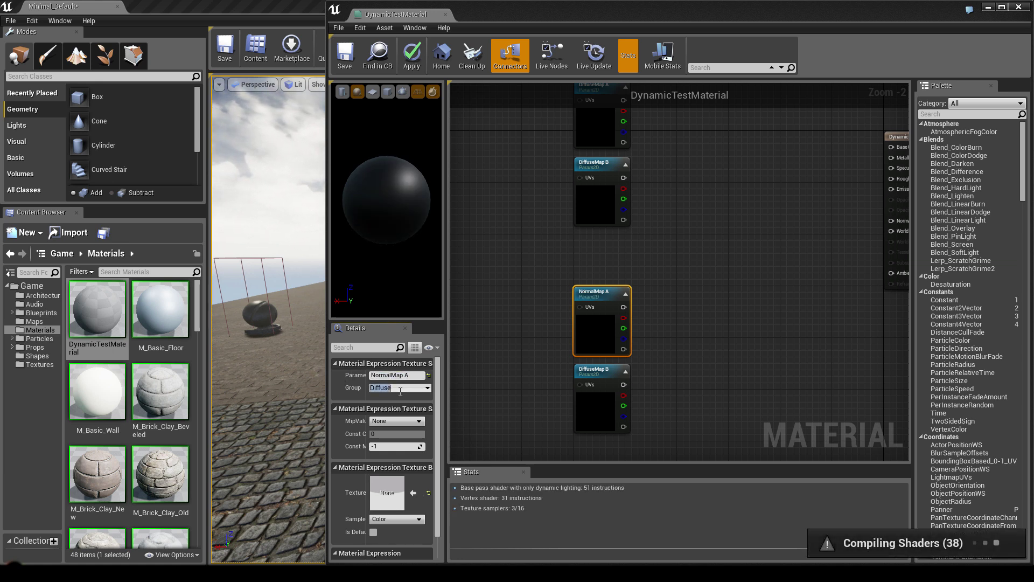
{"action": "type", "text": "Local"}
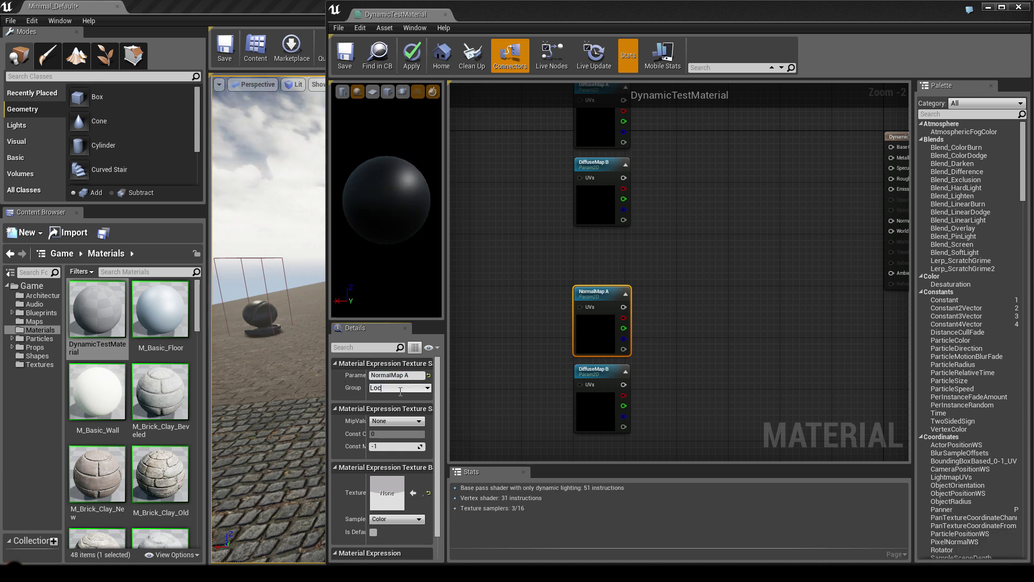
Rename the copied DiffuseMap B node as NormalMap B and assign it to the parameter group Local
{"action": "left_click", "coordinate": [591, 368]}
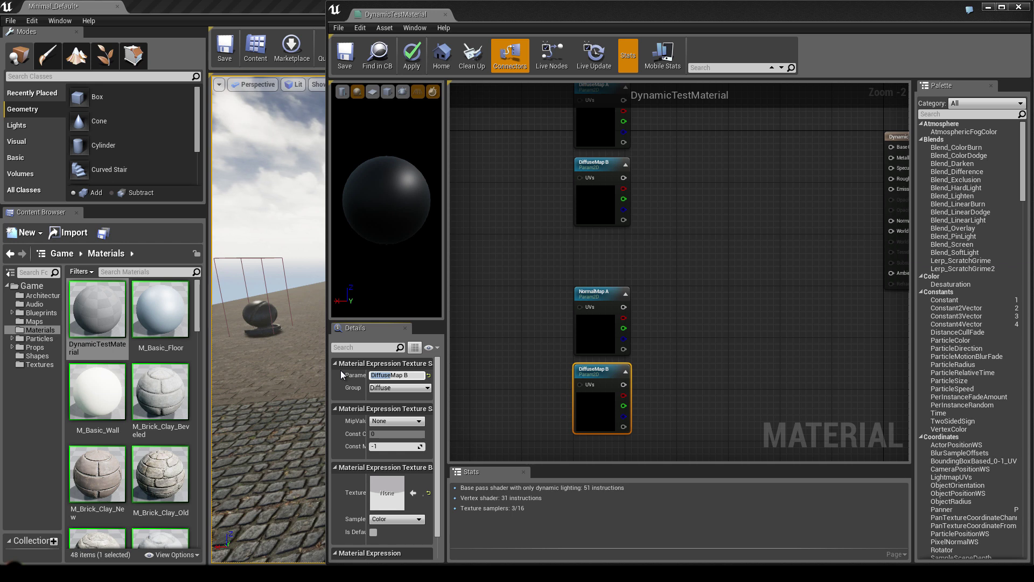
{"action": "type", "text": "Normal"}
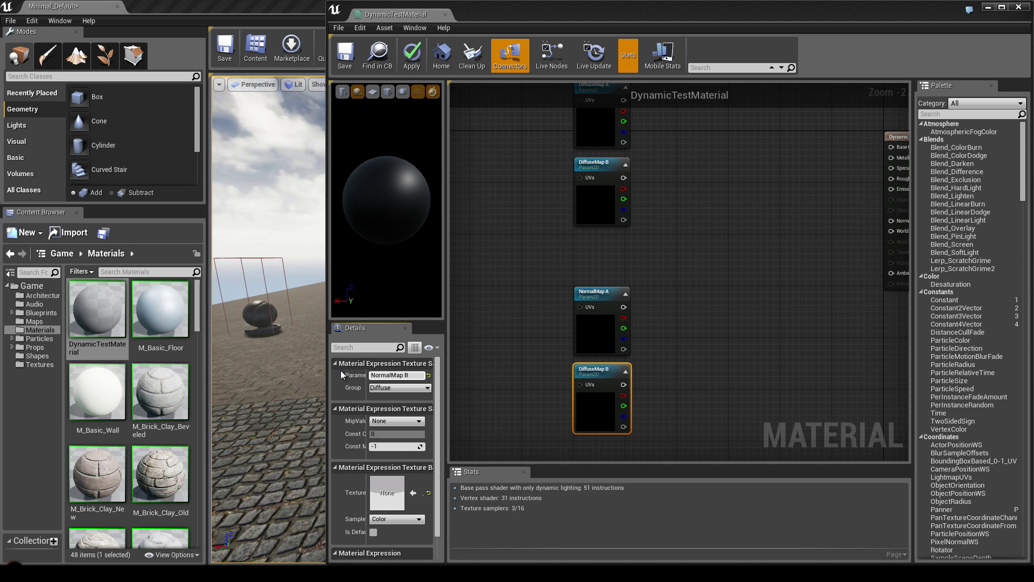
{"action": "left_click", "coordinate": [427, 388]}
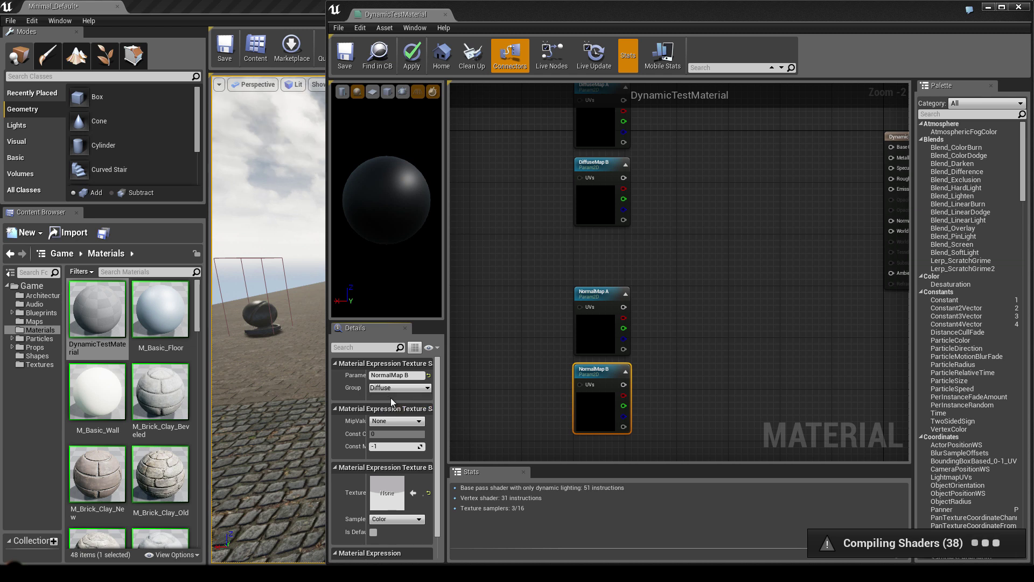
{"action": "left_click", "coordinate": [384, 404]}
{"action": "left_click", "coordinate": [415, 377]}
{"action": "left_click", "coordinate": [745, 291]}
Find T_CobbleStone_Rough_D in the project's Textures folder and assign it as the texture of DiffuseMap A
{"action": "right_click_drag", "start_coordinate": [726, 192], "coordinate": [734, 212]}
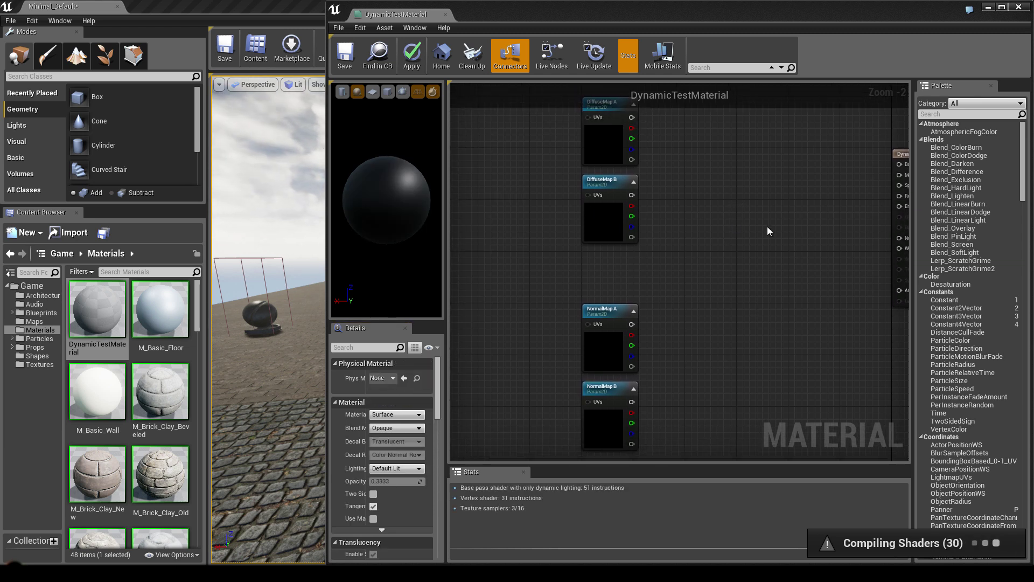
{"action": "left_click", "coordinate": [33, 365]}
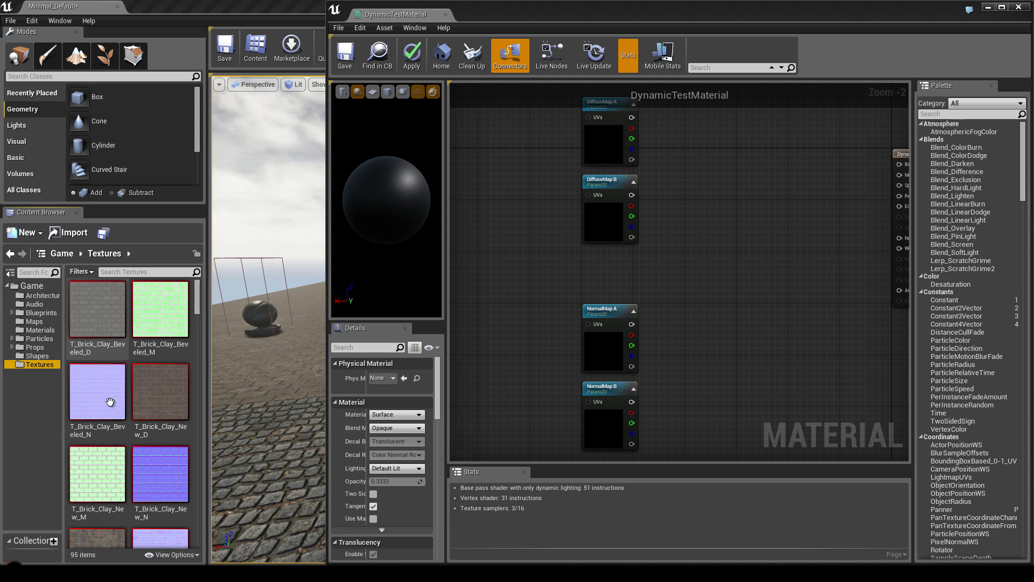
{"action": "mouse_move", "coordinate": [144, 377]}
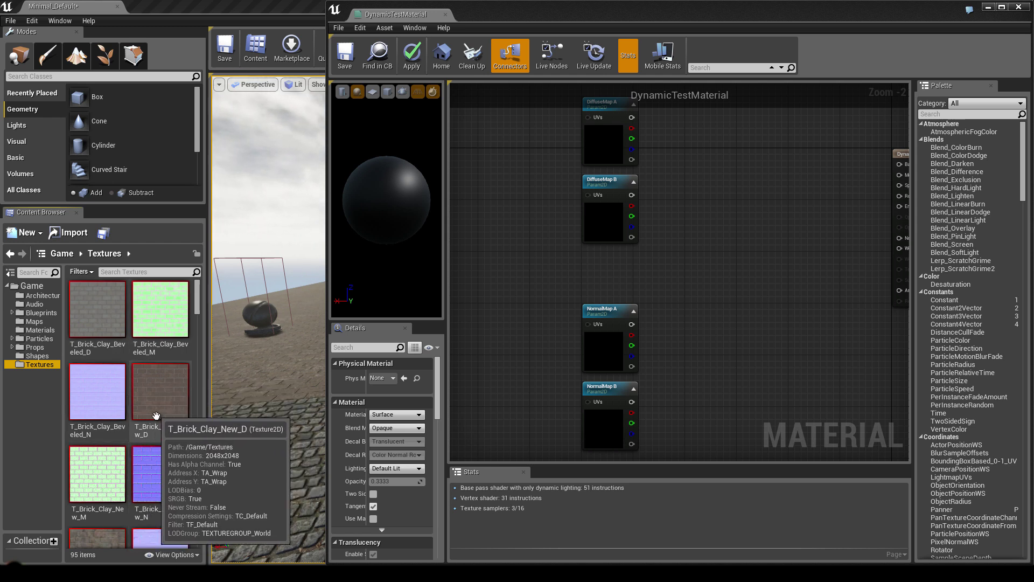
{"action": "scroll", "coordinate": [166, 472], "scroll_direction": "down", "scroll_amount": 5}
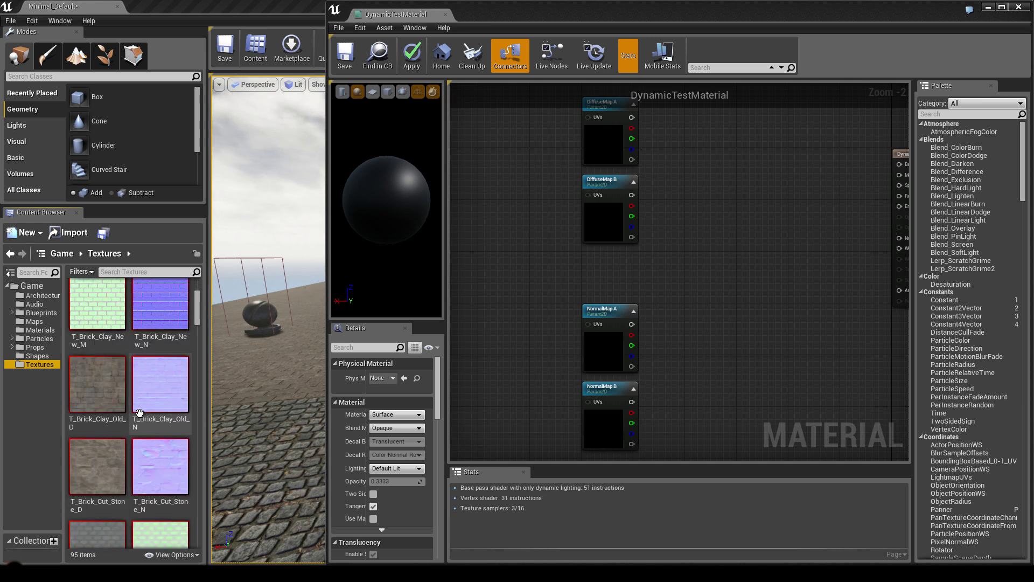
{"action": "scroll", "coordinate": [140, 413], "scroll_direction": "down", "scroll_amount": 6}
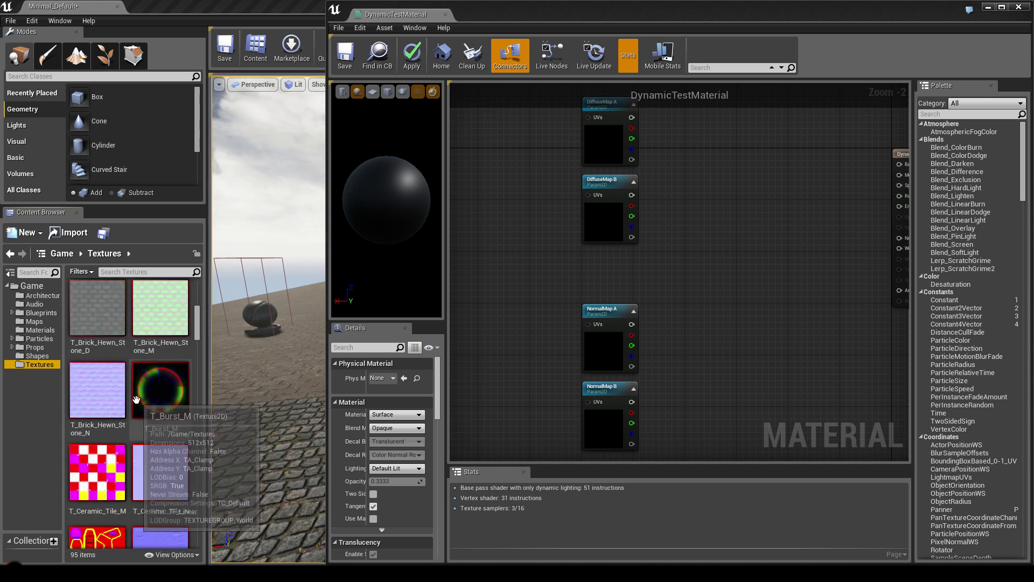
{"action": "scroll", "coordinate": [163, 430], "scroll_direction": "down", "scroll_amount": 5}
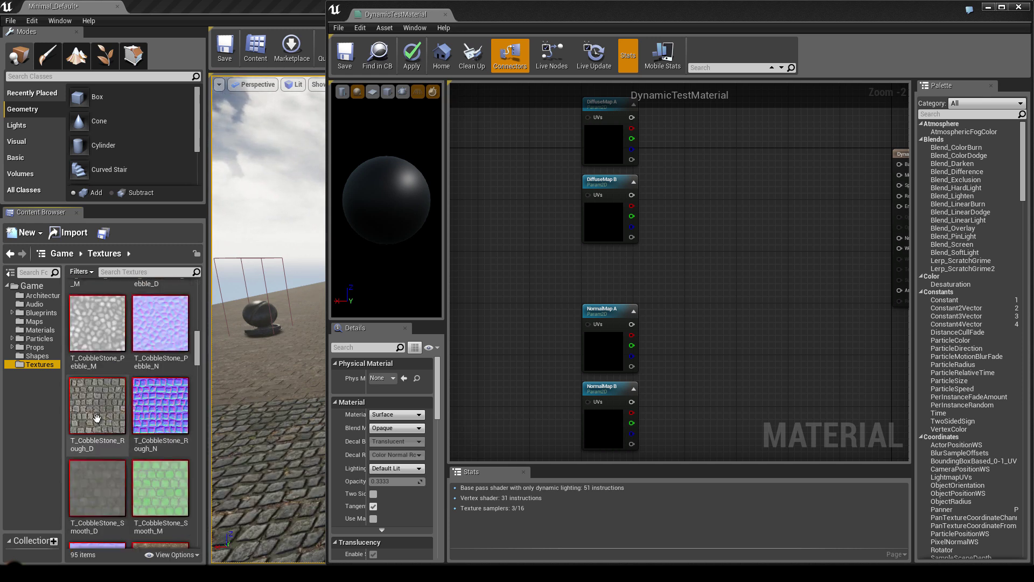
{"action": "left_click", "coordinate": [97, 405]}
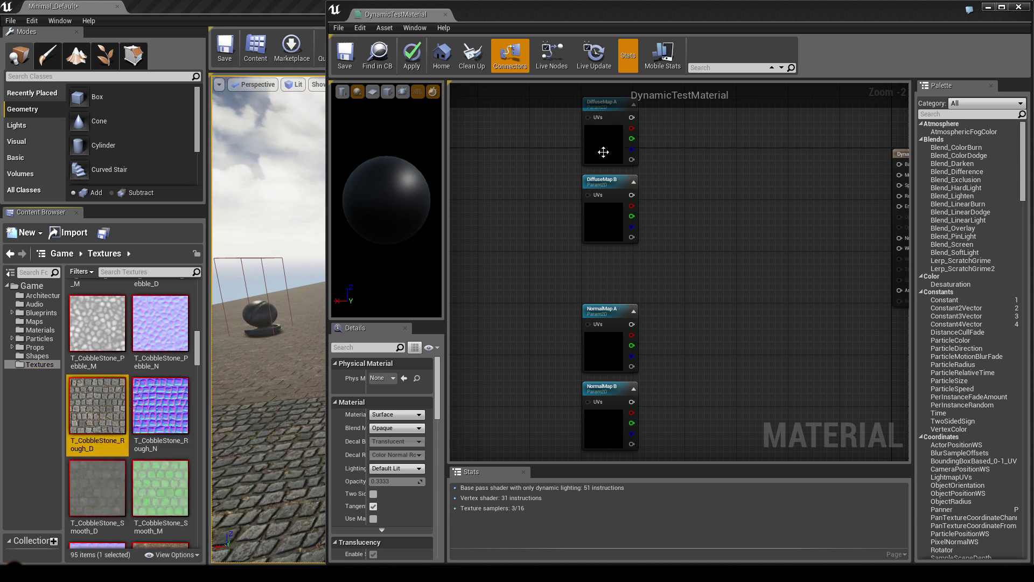
{"action": "left_click", "coordinate": [603, 152]}
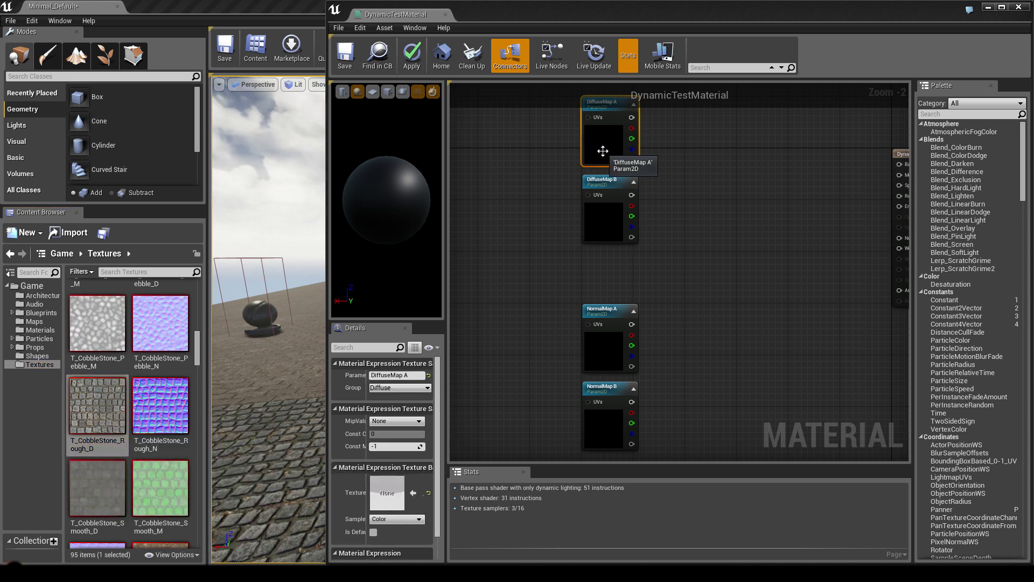
{"action": "left_click", "coordinate": [412, 492]}
Assign the T_CobbleStone_Rough_N texture to the NormalMap A node
{"action": "left_click", "coordinate": [604, 323]}
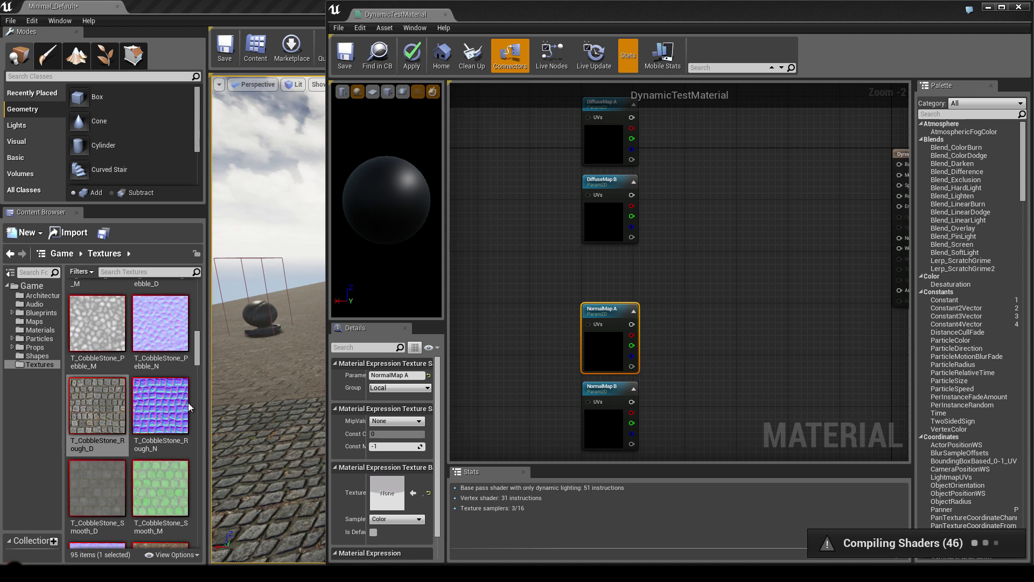
{"action": "left_click", "coordinate": [160, 406]}
{"action": "left_click", "coordinate": [413, 493]}
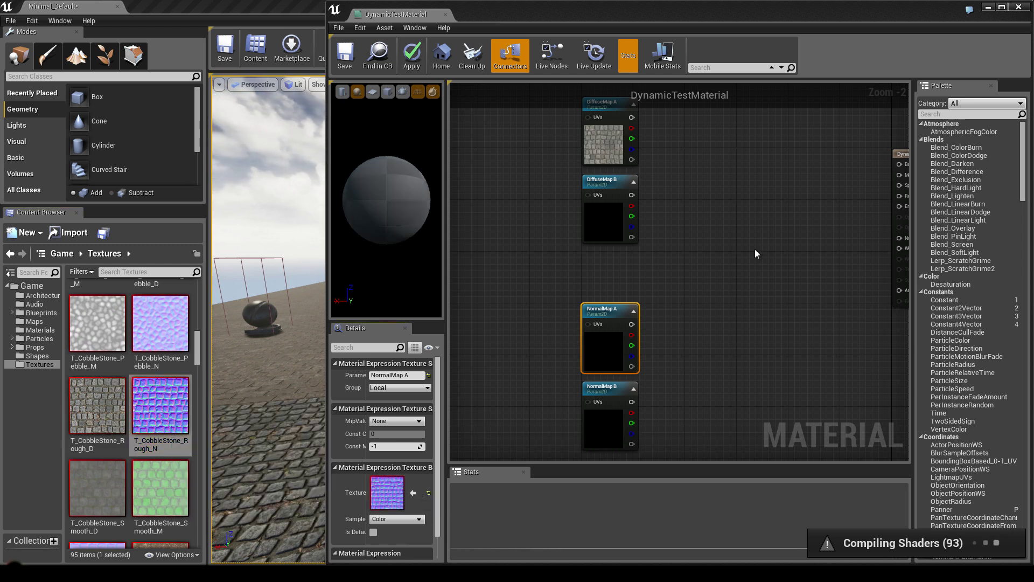
Find the T_Rock_Basalt_D texture and assign it to the DiffuseMap B node
{"action": "left_click_drag", "start_coordinate": [196, 350], "coordinate": [201, 380]}
{"action": "scroll", "coordinate": [151, 372], "scroll_direction": "down", "scroll_amount": 3}
{"action": "scroll", "coordinate": [150, 364], "scroll_direction": "up", "scroll_amount": 3}
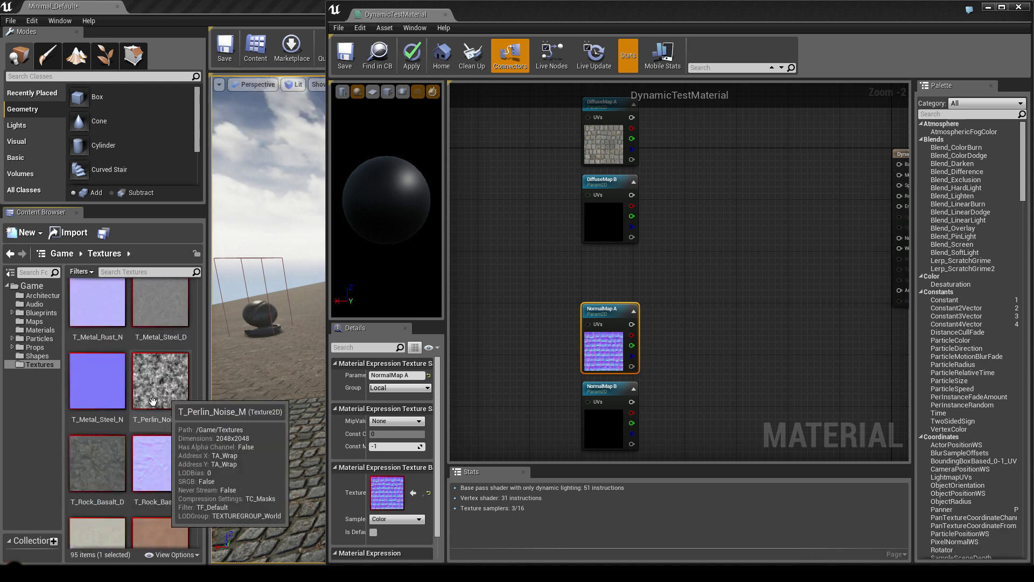
{"action": "scroll", "coordinate": [143, 422], "scroll_direction": "down", "scroll_amount": 12}
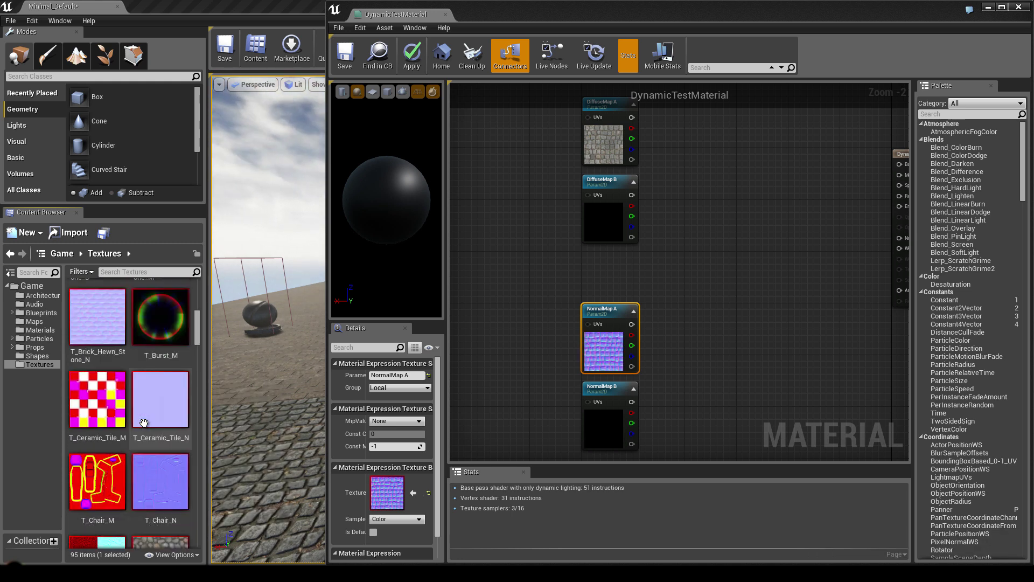
{"action": "left_click", "coordinate": [105, 451]}
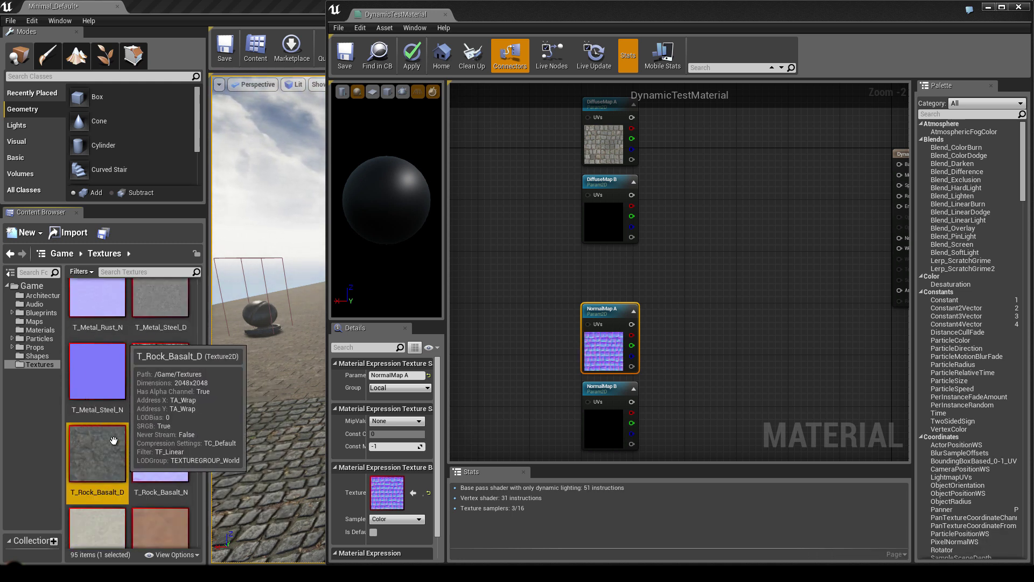
{"action": "scroll", "coordinate": [144, 407], "scroll_direction": "down", "scroll_amount": 1}
{"action": "left_click", "coordinate": [618, 194]}
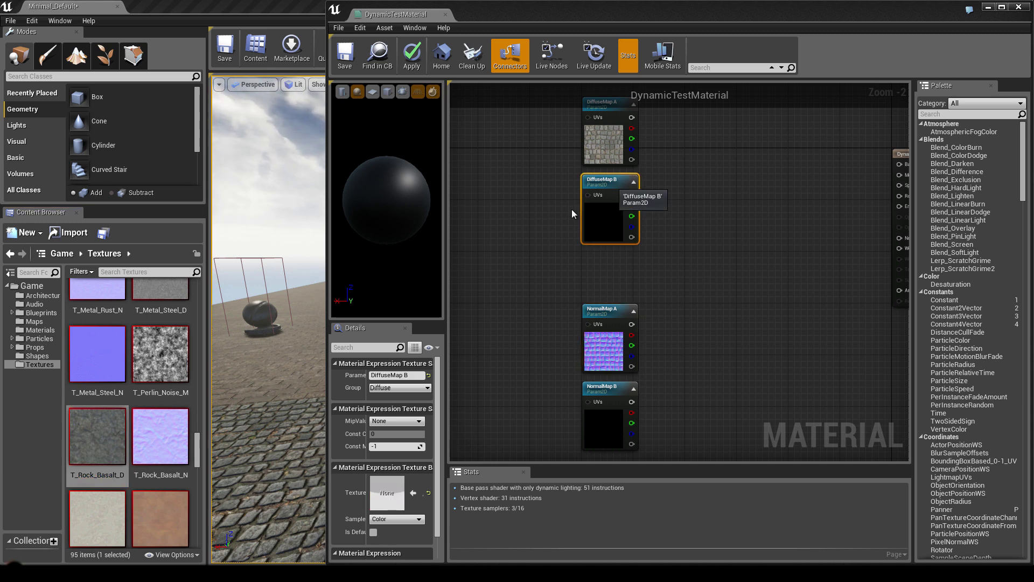
{"action": "left_click", "coordinate": [413, 493]}
Assign the T_Rock_Basalt_N texture to the NormalMap B node
{"action": "left_click", "coordinate": [609, 386]}
{"action": "left_click", "coordinate": [182, 431]}
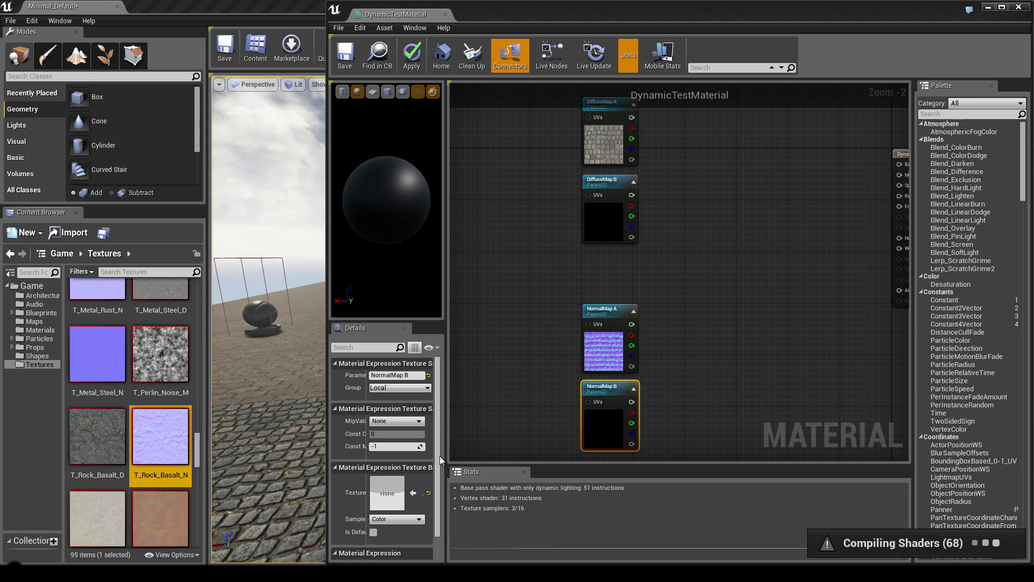
{"action": "left_click", "coordinate": [413, 494]}
{"action": "left_click", "coordinate": [782, 289]}
Add a Lerp node beside the diffuse maps and connect DiffuseMap A to its A input and DiffuseMap B to its B input
{"action": "right_click_drag", "start_coordinate": [711, 242], "coordinate": [655, 301]}
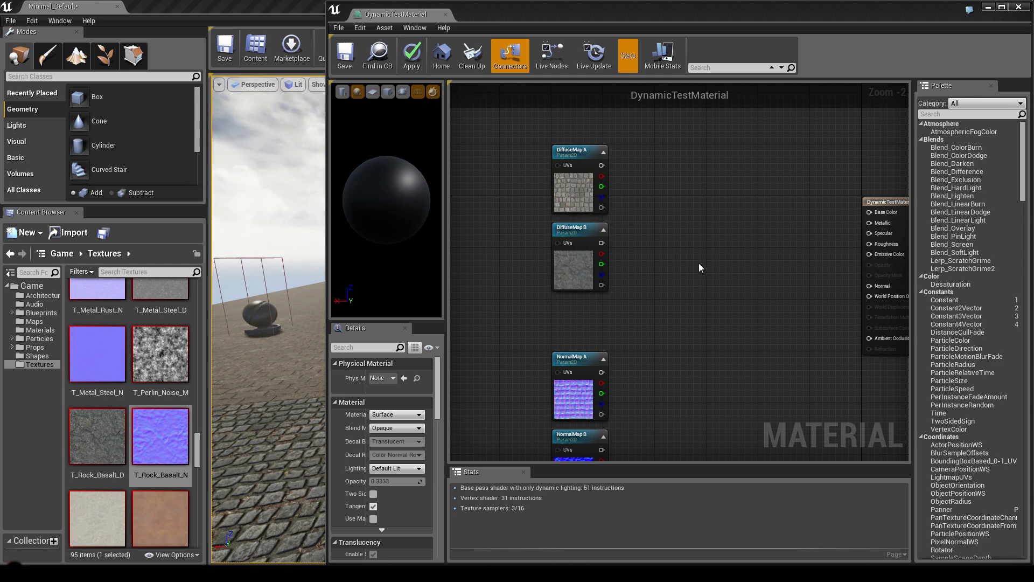
{"action": "right_click_drag", "start_coordinate": [694, 252], "coordinate": [718, 290]}
{"action": "scroll", "coordinate": [717, 290], "scroll_direction": "up", "scroll_amount": 2}
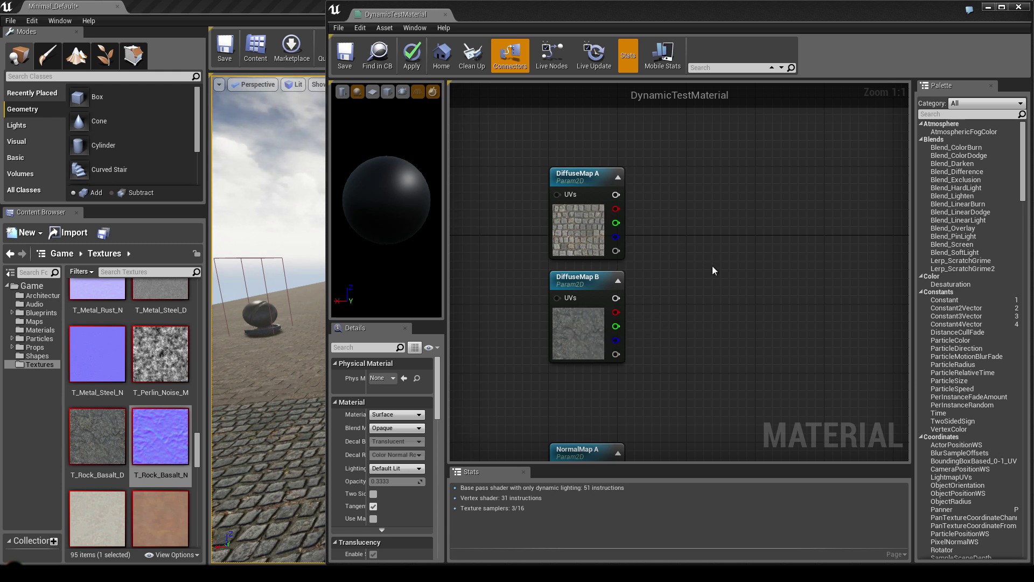
{"action": "right_click_drag", "start_coordinate": [693, 264], "coordinate": [641, 266]}
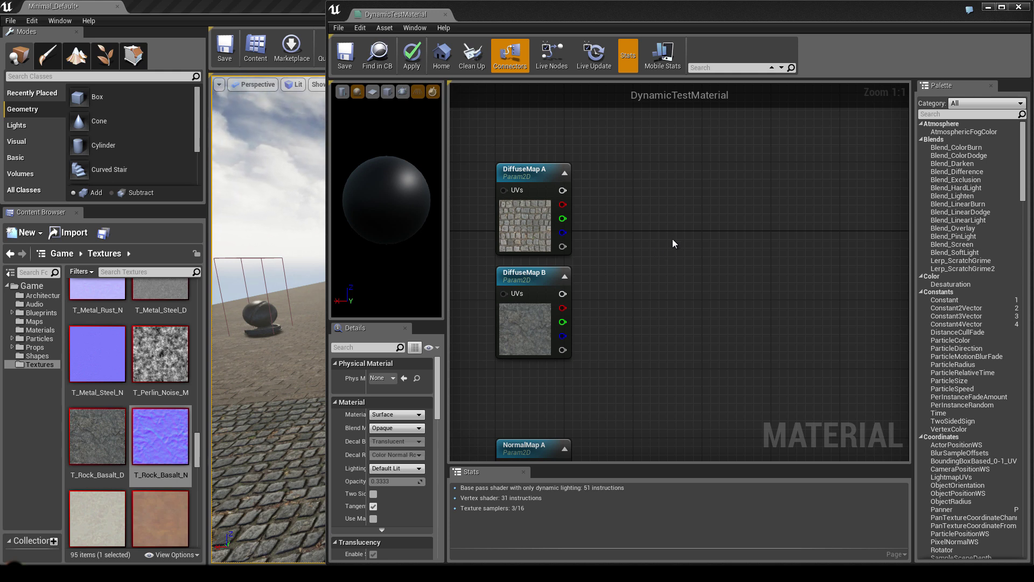
{"action": "left_click", "coordinate": [683, 224]}
{"action": "left_click_drag", "start_coordinate": [701, 229], "coordinate": [711, 253]}
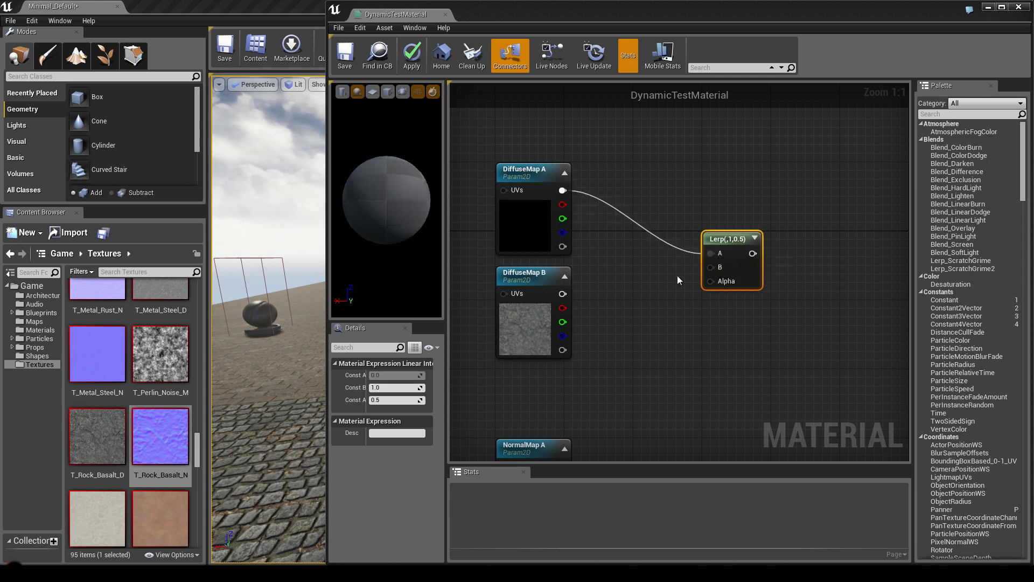
{"action": "left_click_drag", "start_coordinate": [564, 294], "coordinate": [711, 268]}
{"action": "right_click_drag", "start_coordinate": [642, 268], "coordinate": [638, 257]}
Duplicate the Lerp node beside the normal maps and connect NormalMap A to its A input and NormalMap B to its B input
{"action": "key", "text": "ctrl+w"}
{"action": "right_click_drag", "start_coordinate": [737, 319], "coordinate": [687, 213]}
{"action": "scroll", "coordinate": [688, 213], "scroll_direction": "down", "scroll_amount": 1}
{"action": "left_click_drag", "start_coordinate": [696, 179], "coordinate": [687, 389]}
{"action": "right_click_drag", "start_coordinate": [619, 275], "coordinate": [673, 155]}
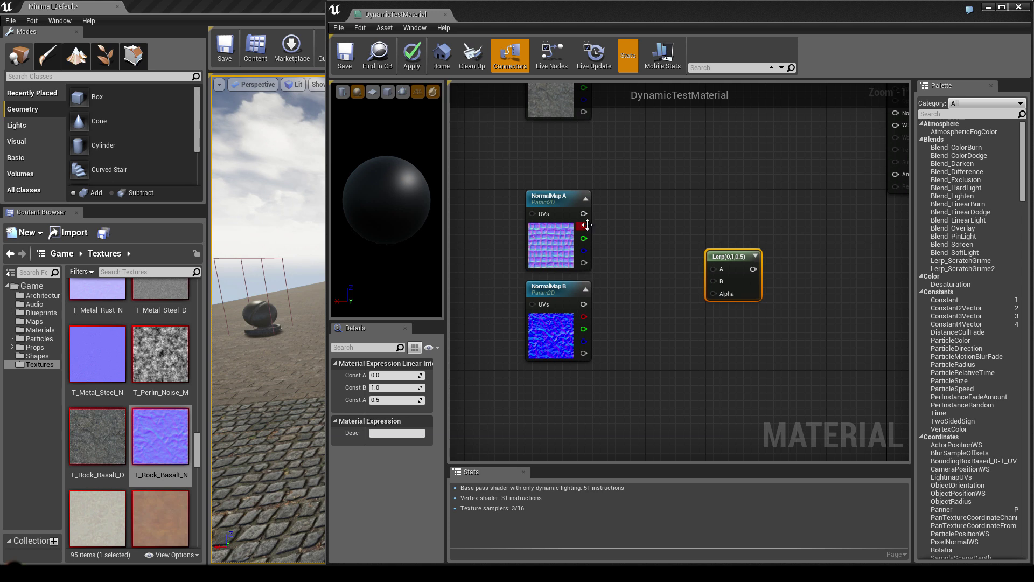
{"action": "left_click_drag", "start_coordinate": [583, 305], "coordinate": [714, 281]}
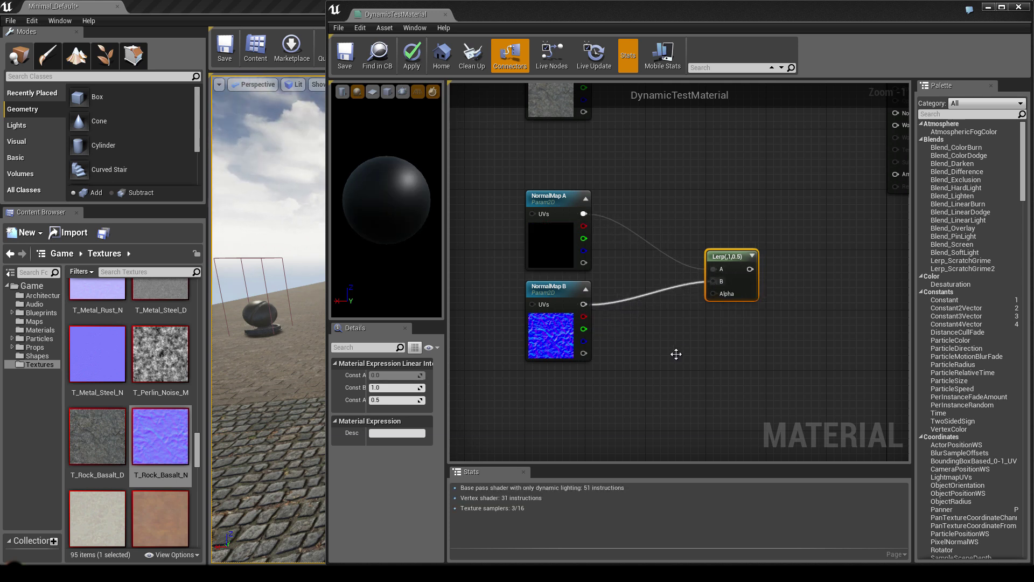
{"action": "left_click", "coordinate": [657, 192]}
Add a scalar parameter named DynamicChange between the map pairs and connect it to the Alpha inputs of both Lerp nodes
{"action": "mouse_move", "coordinate": [658, 191]}
{"action": "right_mouse_down"}
{"action": "mouse_move", "coordinate": [642, 377]}
{"action": "mouse_move", "coordinate": [680, 230]}
{"action": "mouse_move", "coordinate": [672, 206]}
{"action": "right_mouse_up"}
{"action": "right_click_drag", "start_coordinate": [651, 167], "coordinate": [638, 252]}
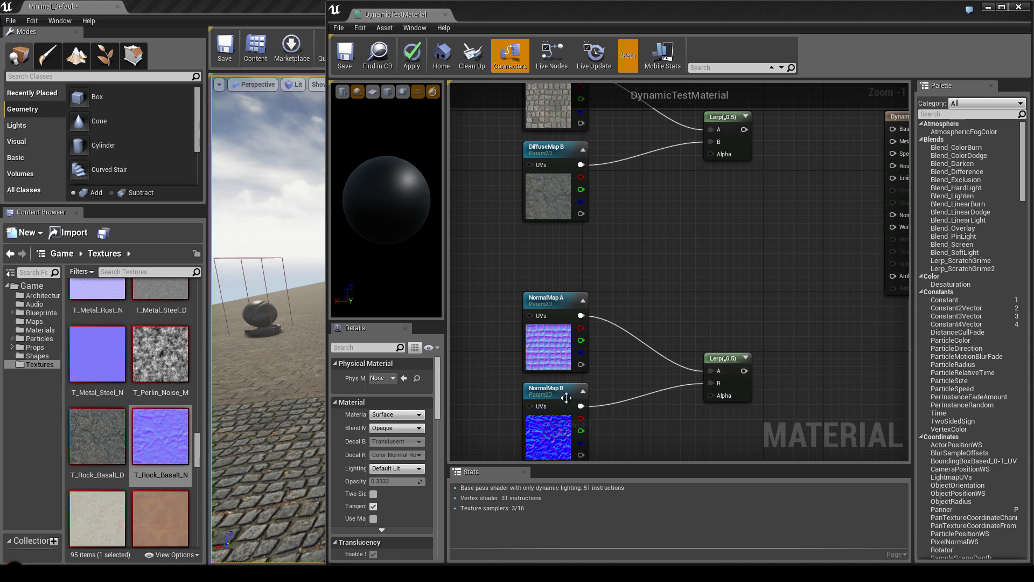
{"action": "left_click", "coordinate": [525, 250]}
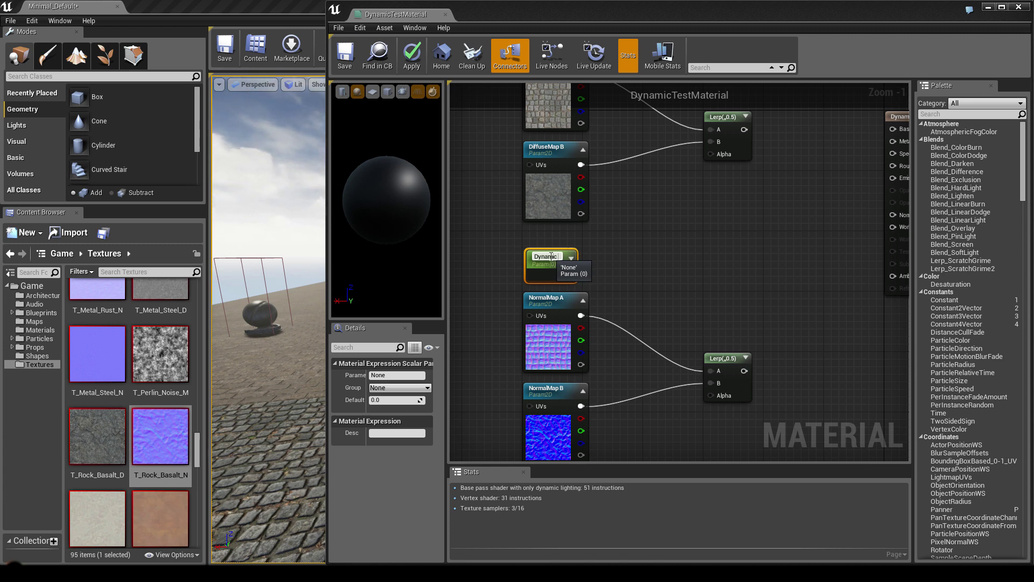
{"action": "key", "text": "Return"}
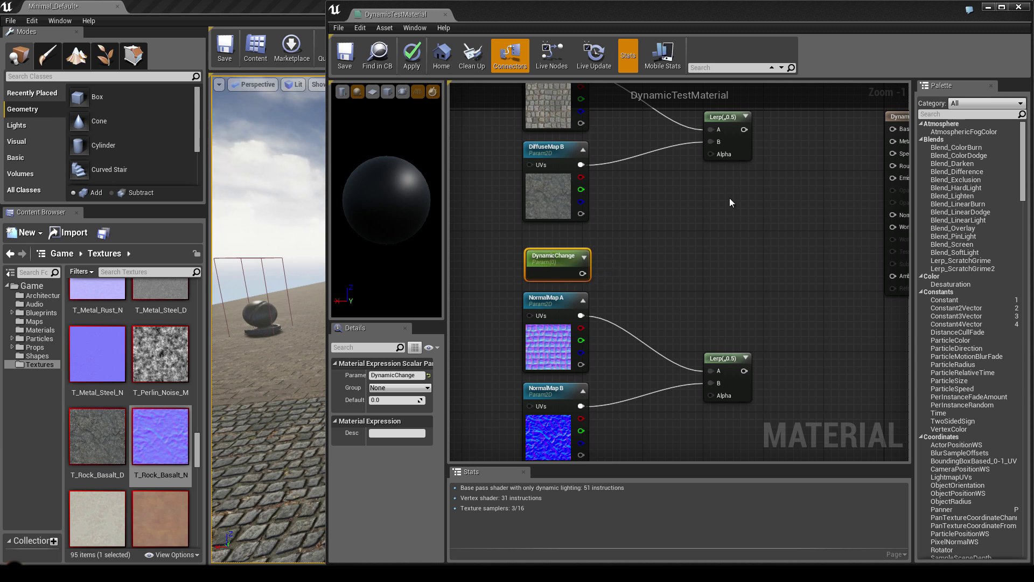
{"action": "left_click_drag", "start_coordinate": [557, 264], "coordinate": [709, 154]}
{"action": "left_click_drag", "start_coordinate": [580, 271], "coordinate": [710, 394]}
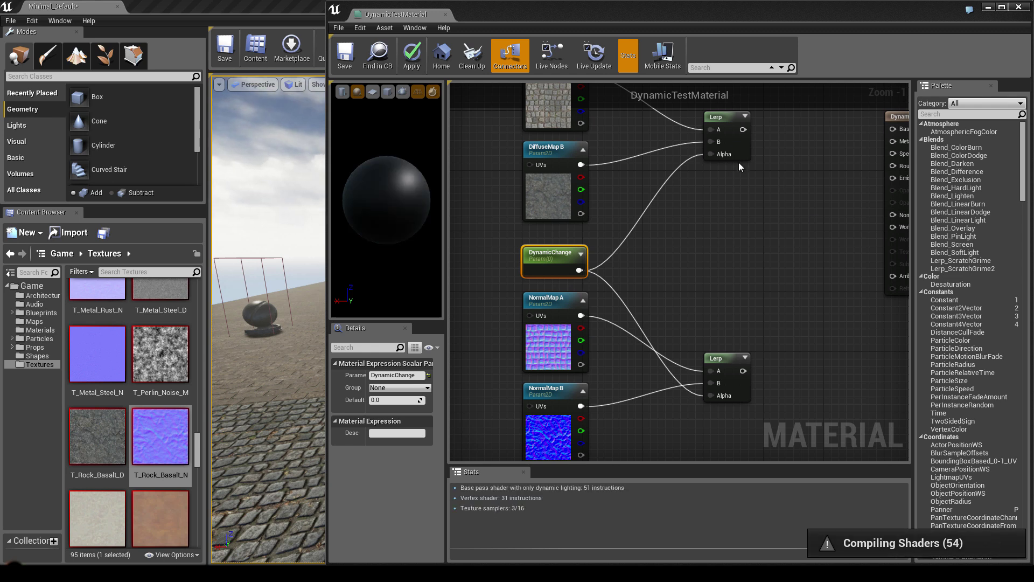